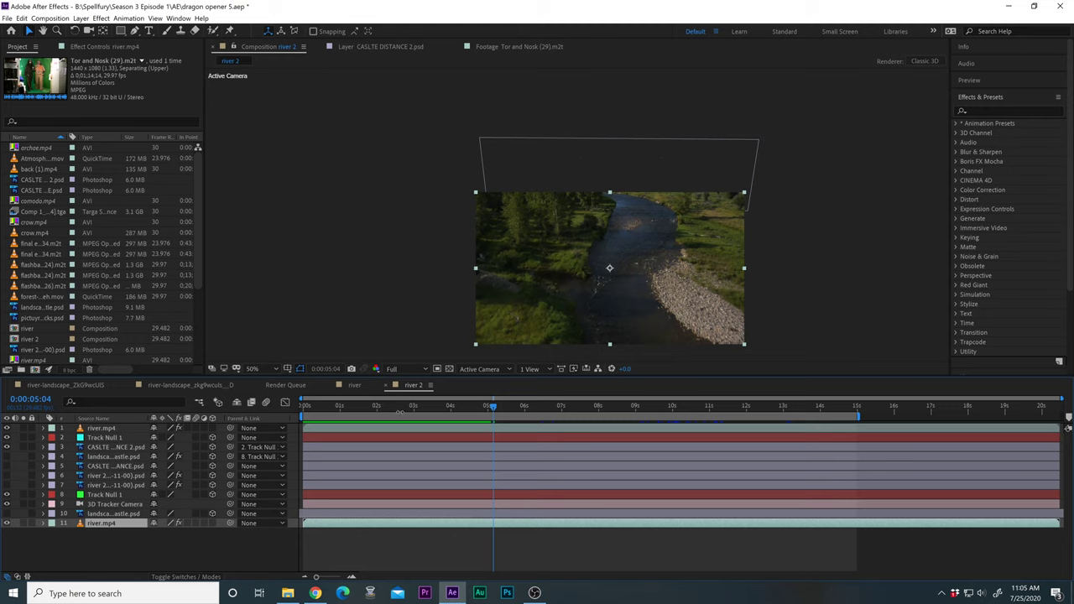
# Step: Preview the river 2 comp at half-size view, then return to its first frame
pyautogui.moveTo(398, 410); pyautogui.dragTo(289, 432)
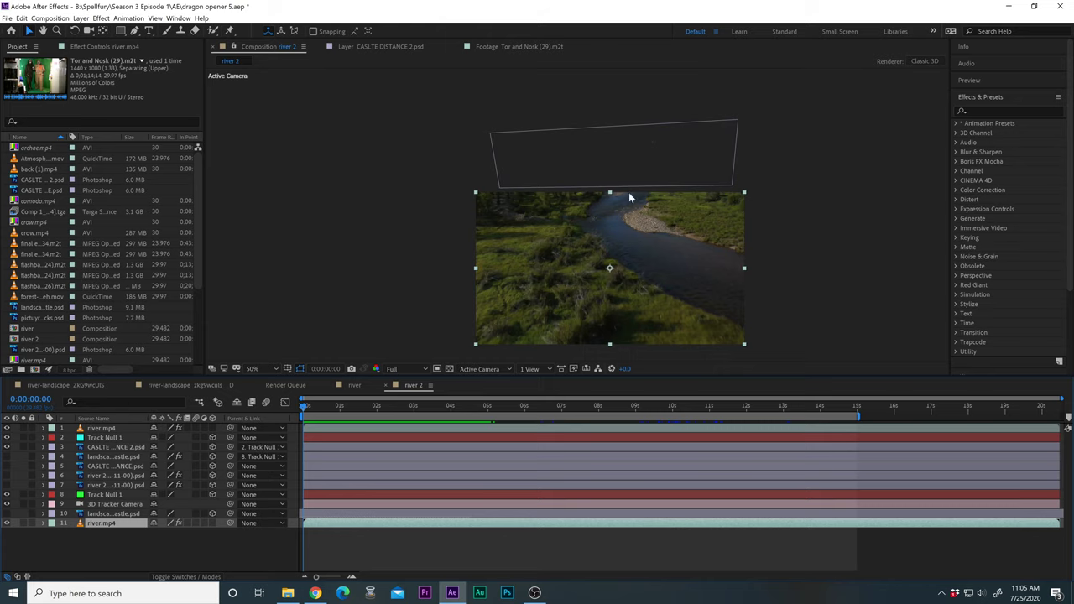
pyautogui.scroll(4, 557, 262)
pyautogui.scroll(-2, 557, 263)
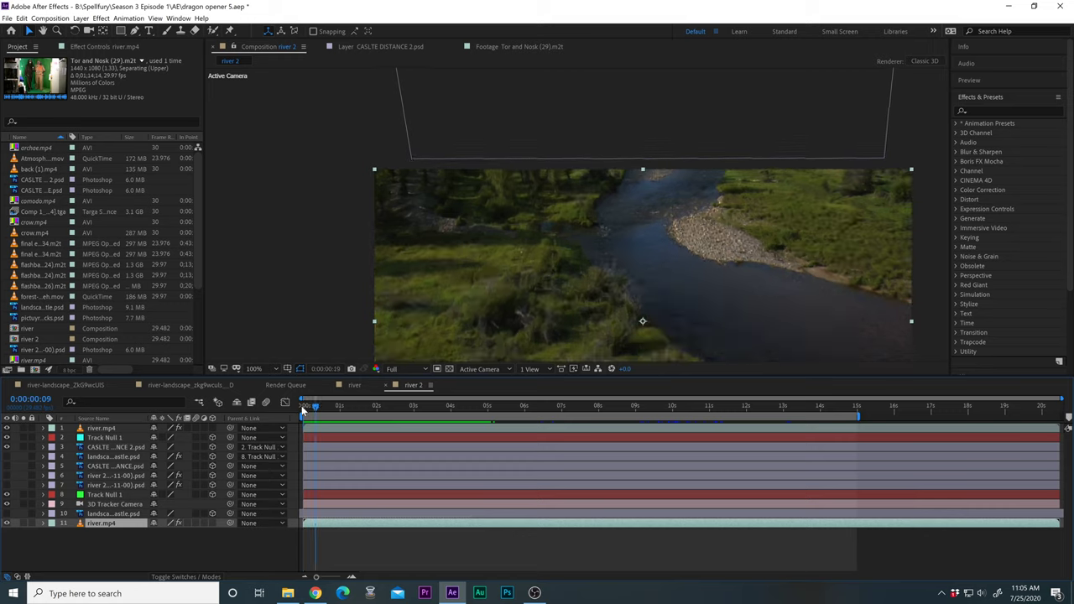
pyautogui.moveTo(587, 330); pyautogui.dragTo(560, 226)
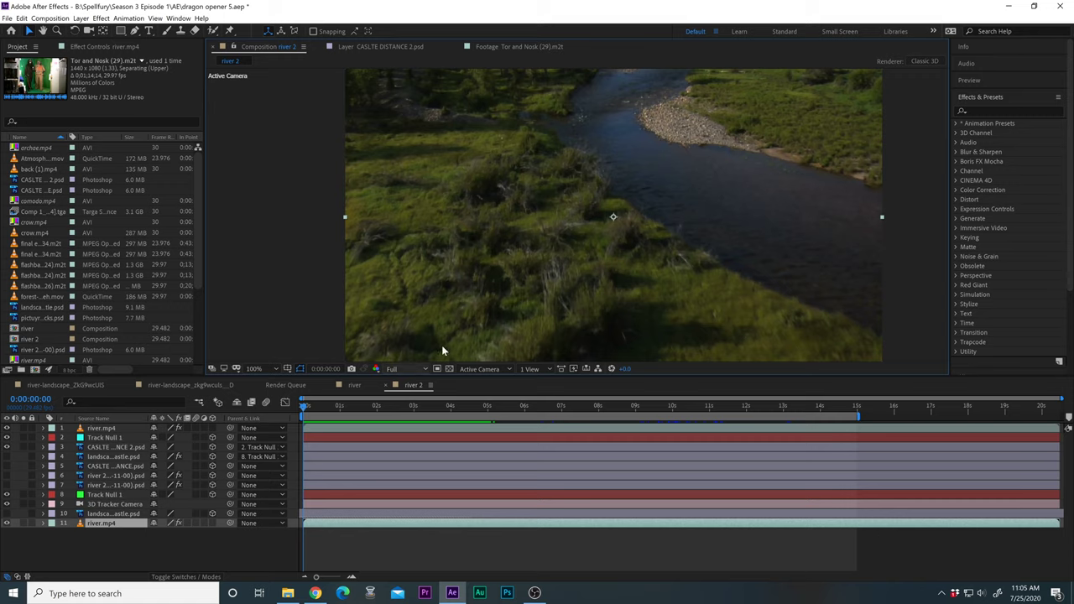
pyautogui.press(',')
pyautogui.press(',')
pyautogui.press('space')
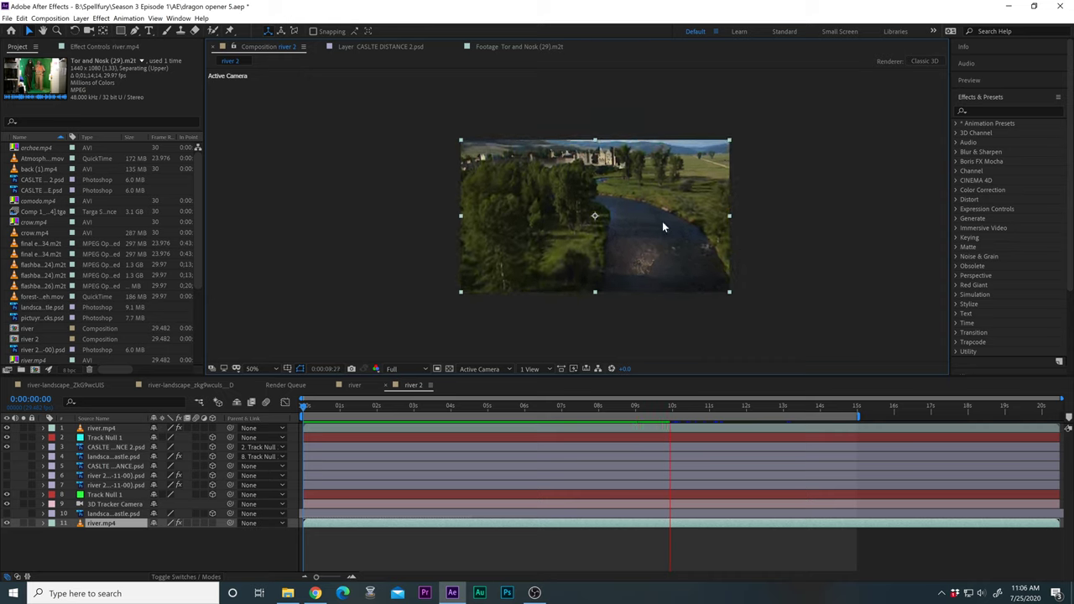
pyautogui.click(314, 410)
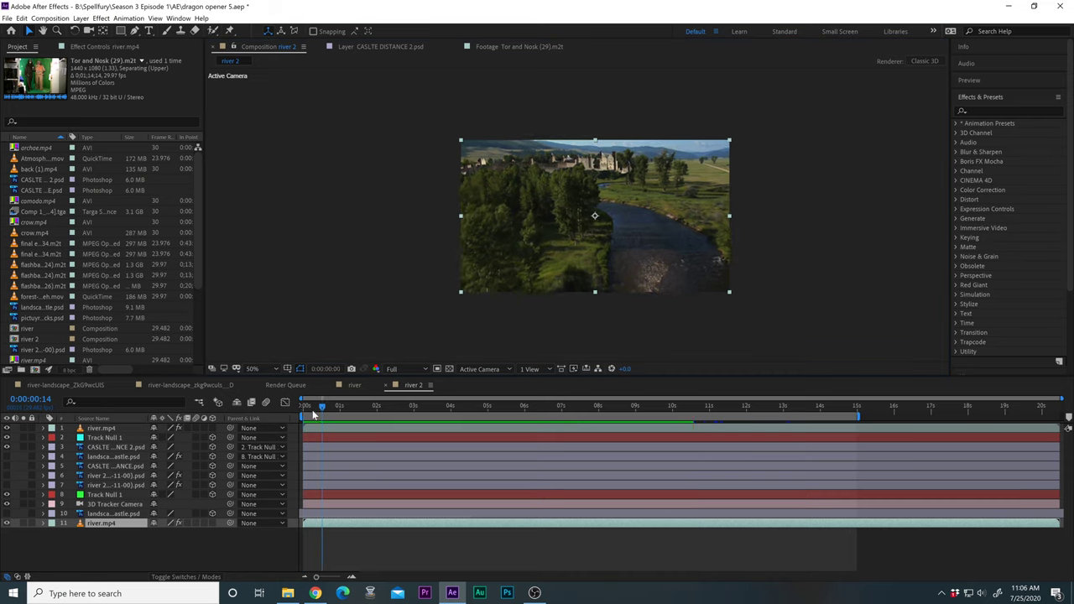
pyautogui.click(302, 411)
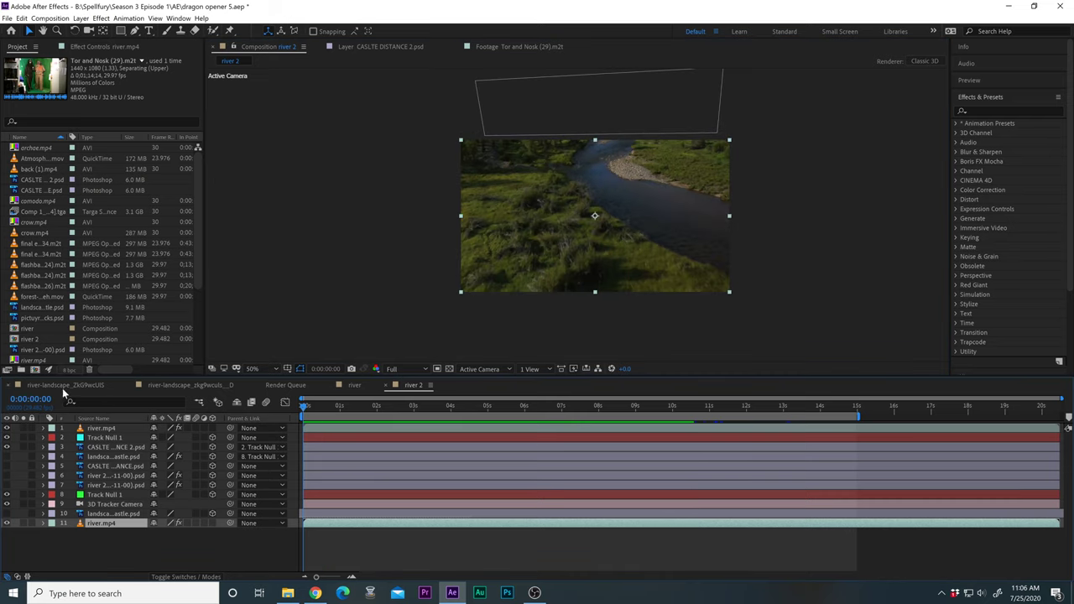
# Step: Open and preview the river-landscape_ZkG9wcUIS comp and the layered river-landscape comp
pyautogui.click(65, 385)
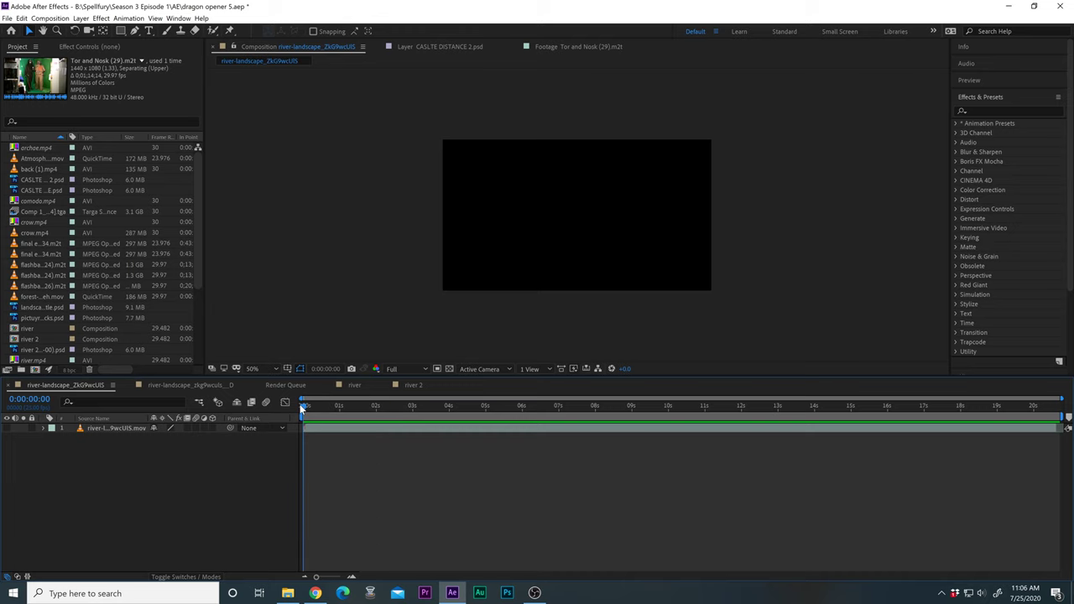
pyautogui.press('space')
pyautogui.click(176, 386)
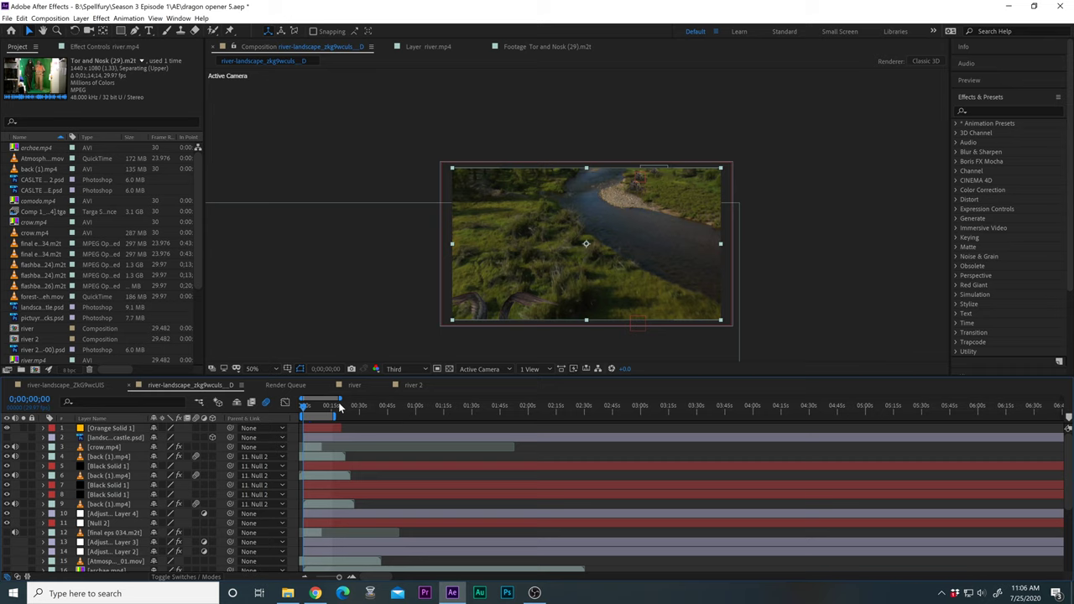
pyautogui.press('space')
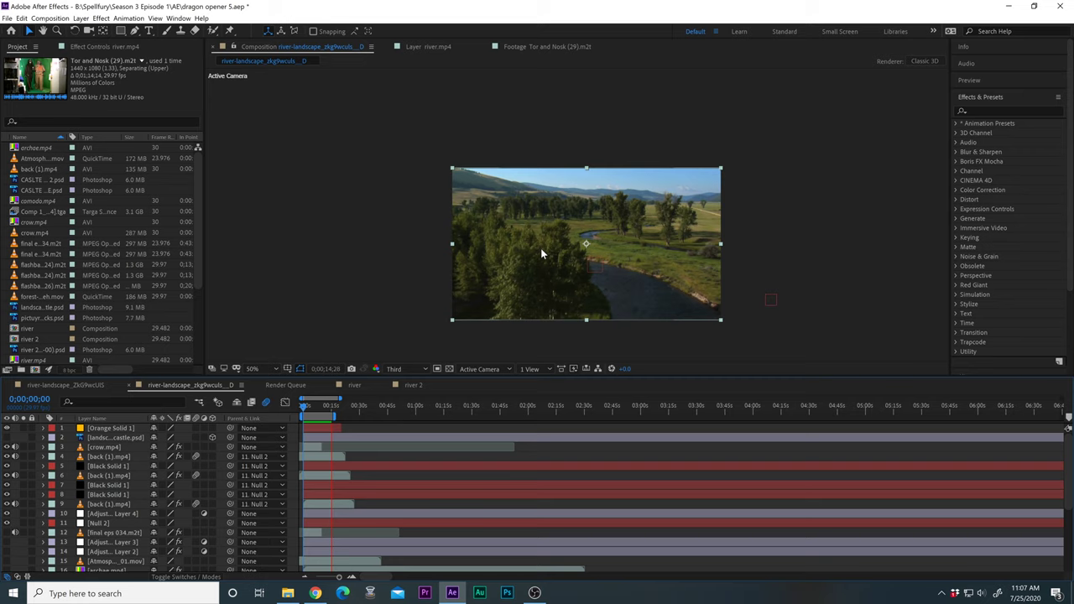
# Step: Replay the layered river-landscape composition from the start, then stop playback
pyautogui.press('space')
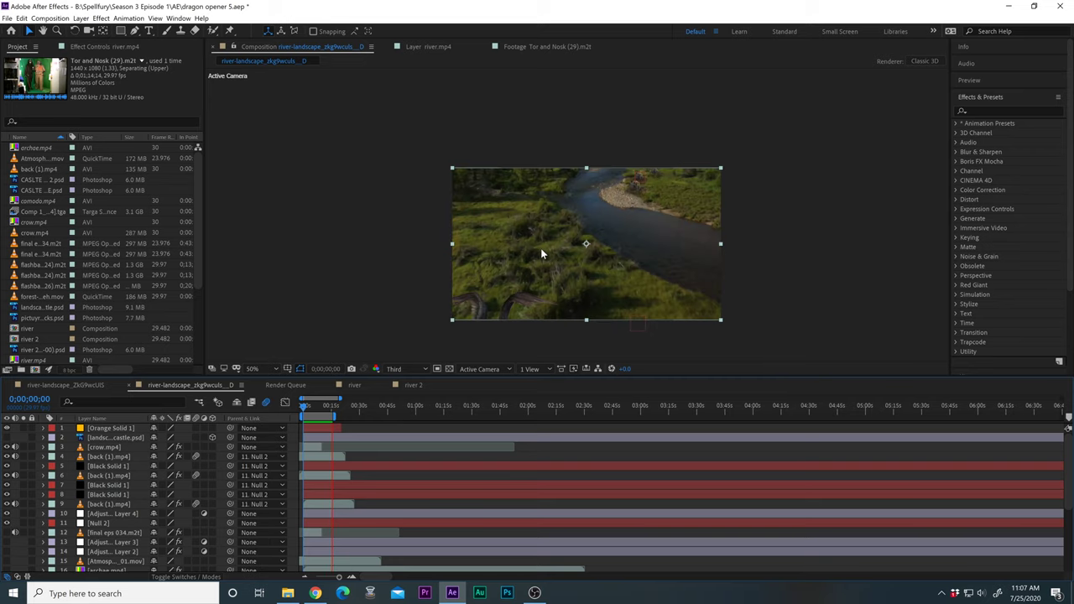
pyautogui.press('space')
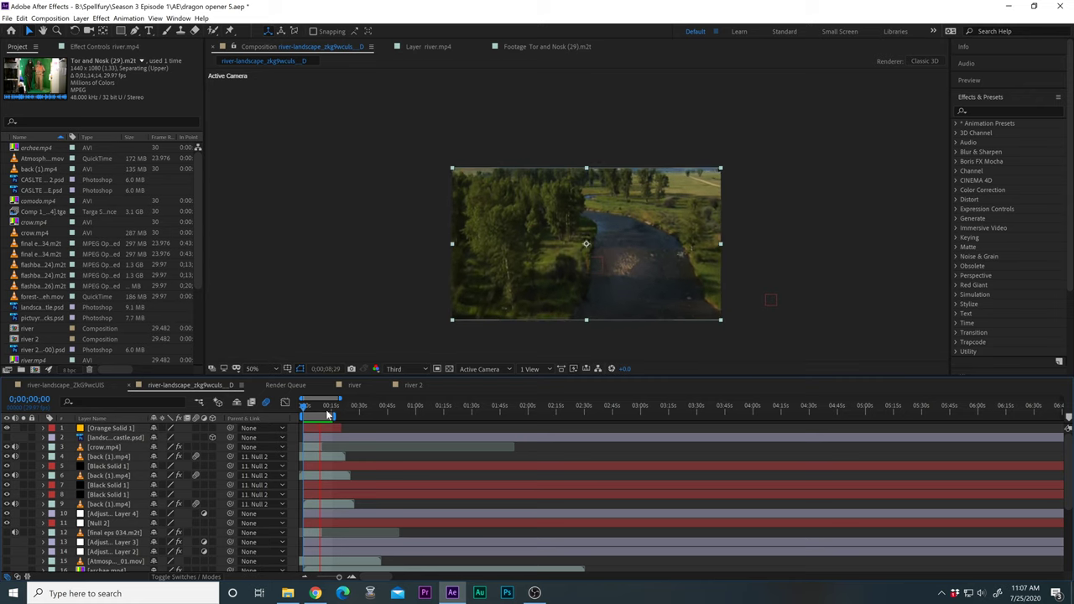
pyautogui.press('space')
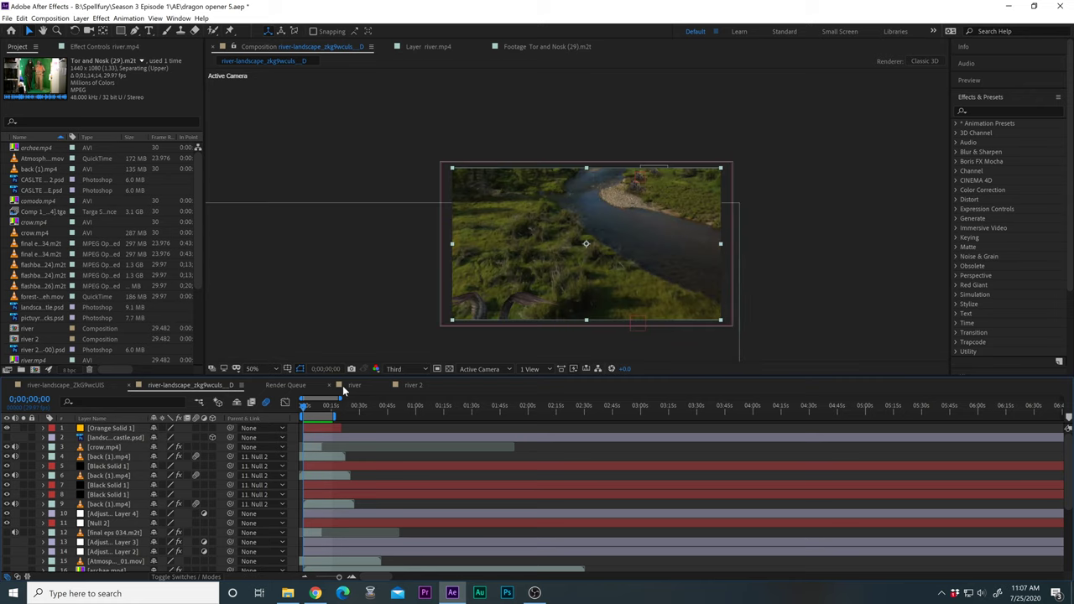
pyautogui.click(413, 384)
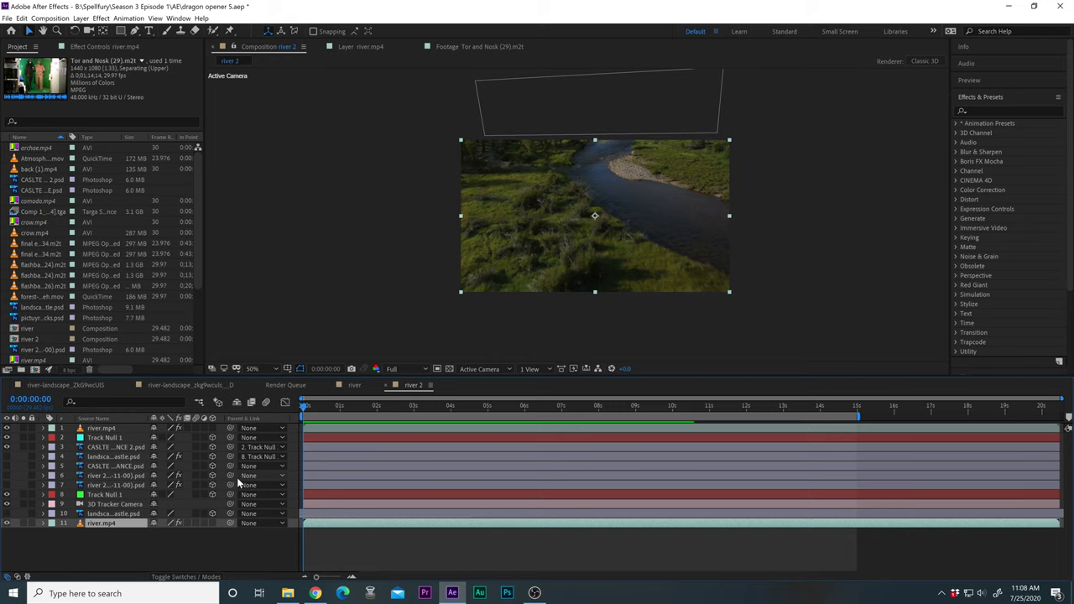
pyautogui.moveTo(328, 405); pyautogui.dragTo(279, 412)
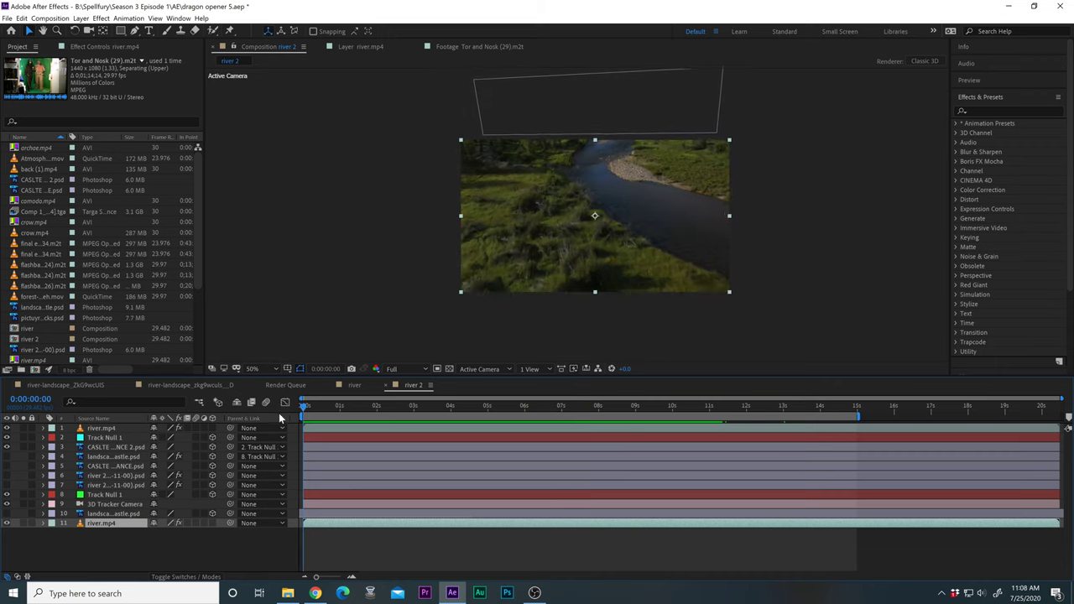
pyautogui.press('space')
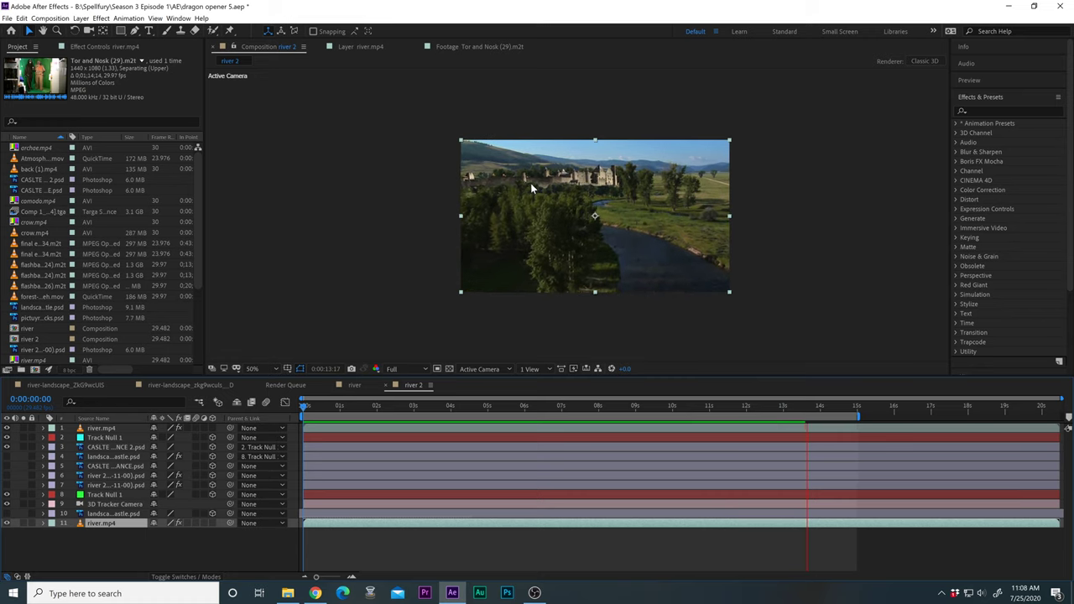
pyautogui.press('space')
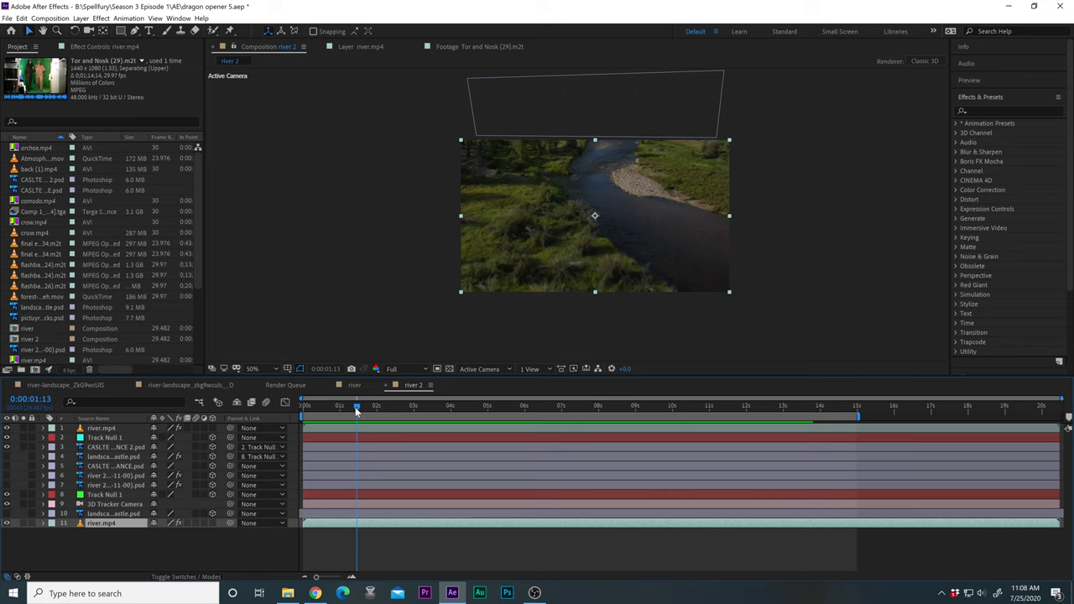
# Step: Reveal the river.mp4 layer's source footage in the Project panel
pyautogui.rightClick(93, 526)
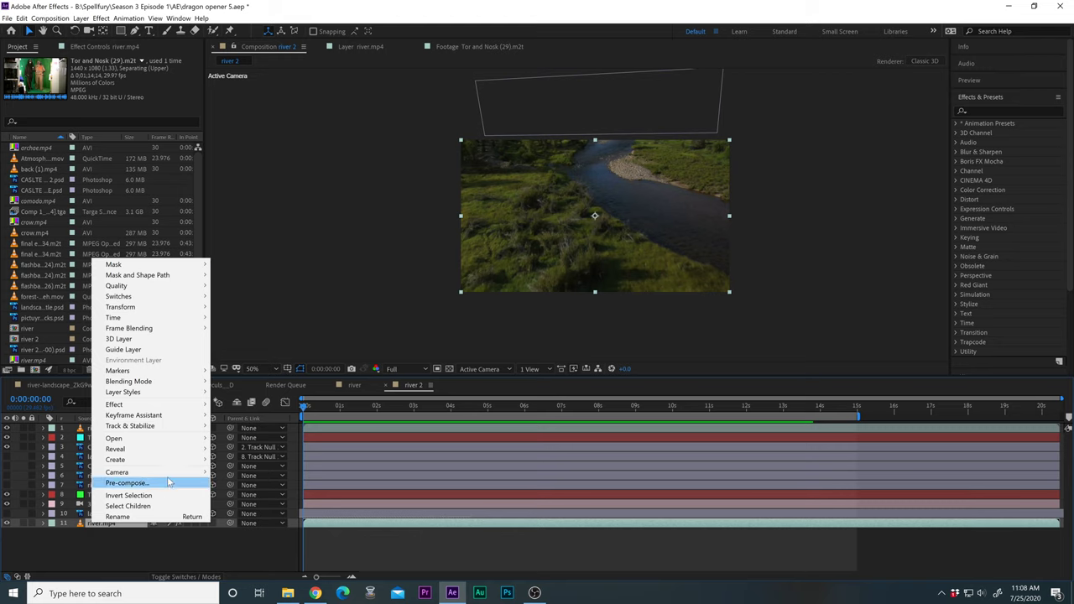
pyautogui.moveTo(172, 450)
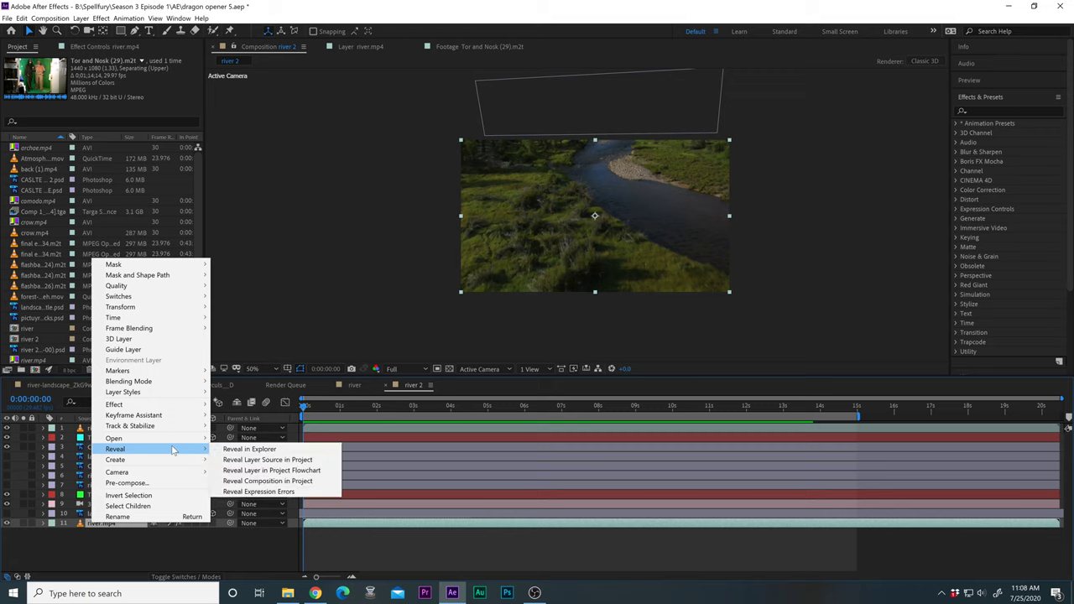
pyautogui.click(264, 460)
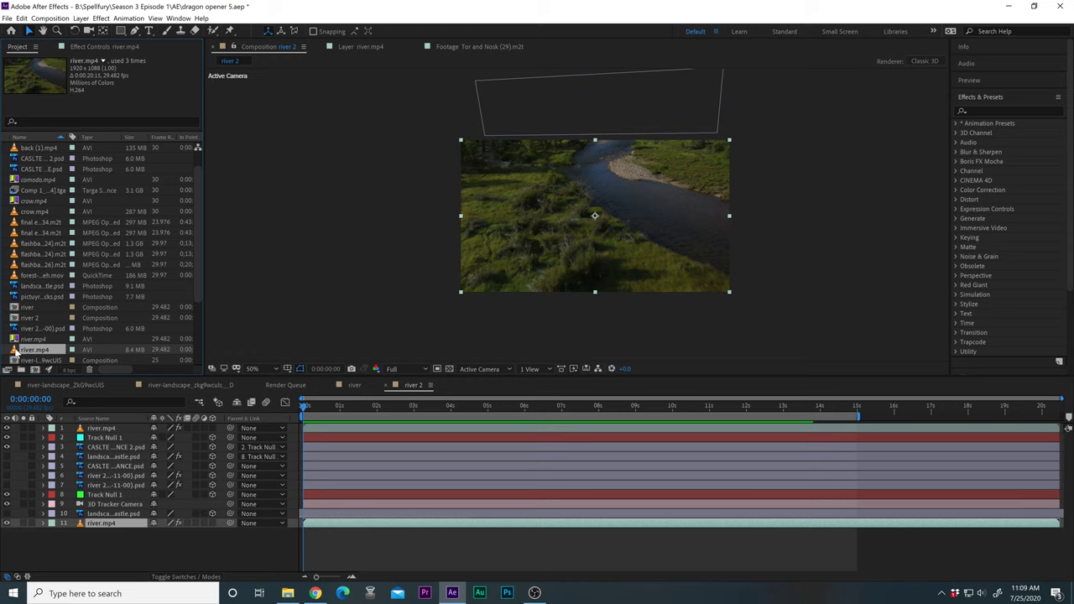
# Step: Make a river 3 composition from river.mp4, scrub through it, and select its layer
pyautogui.click(34, 370)
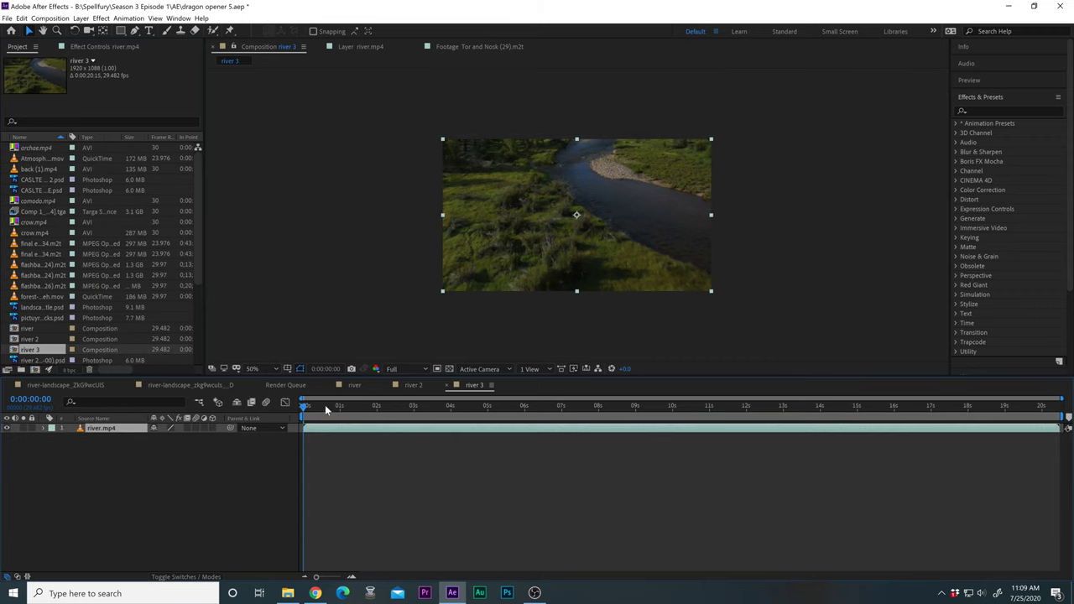
pyautogui.moveTo(324, 405); pyautogui.dragTo(990, 406)
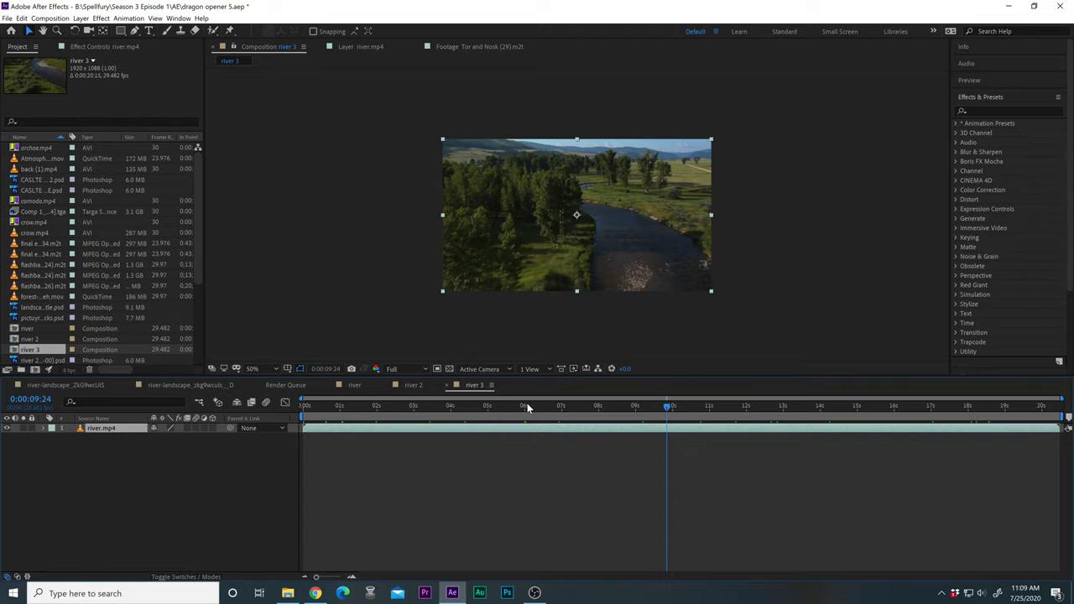
pyautogui.click(187, 459)
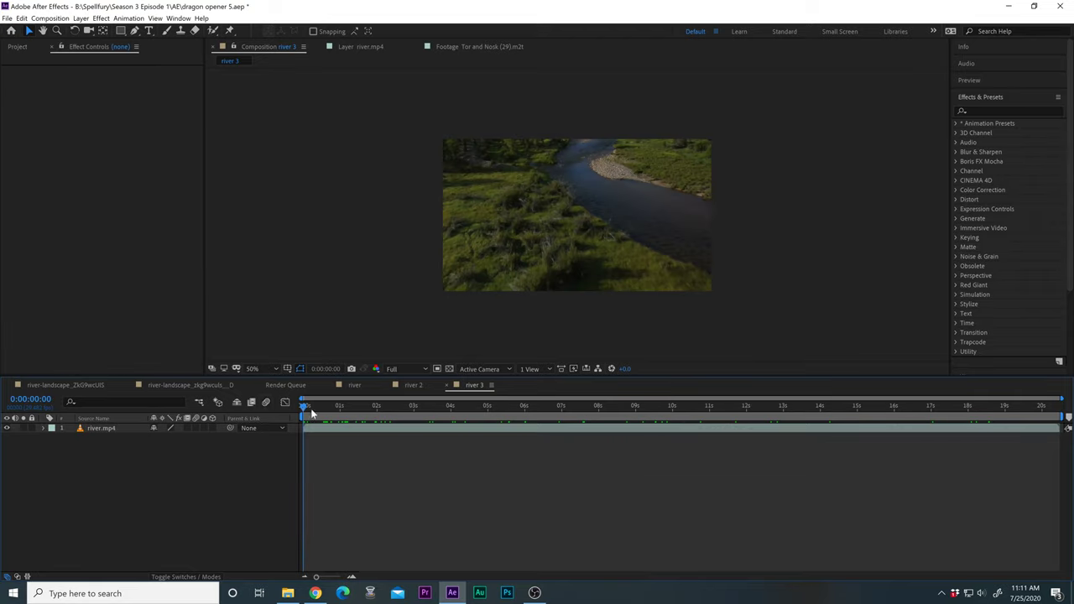
pyautogui.click(97, 430)
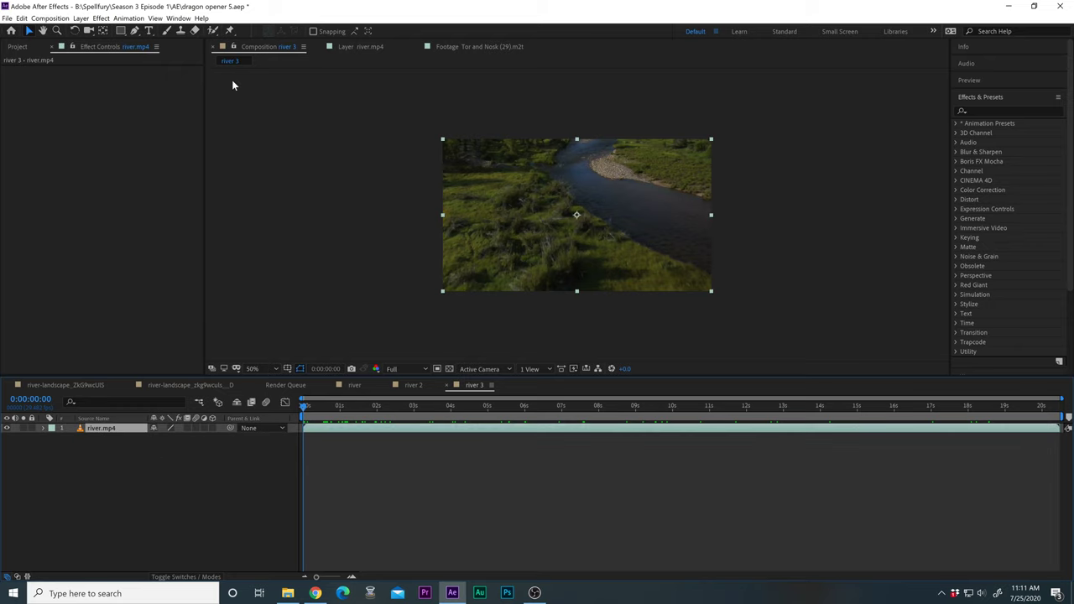
pyautogui.click(128, 18)
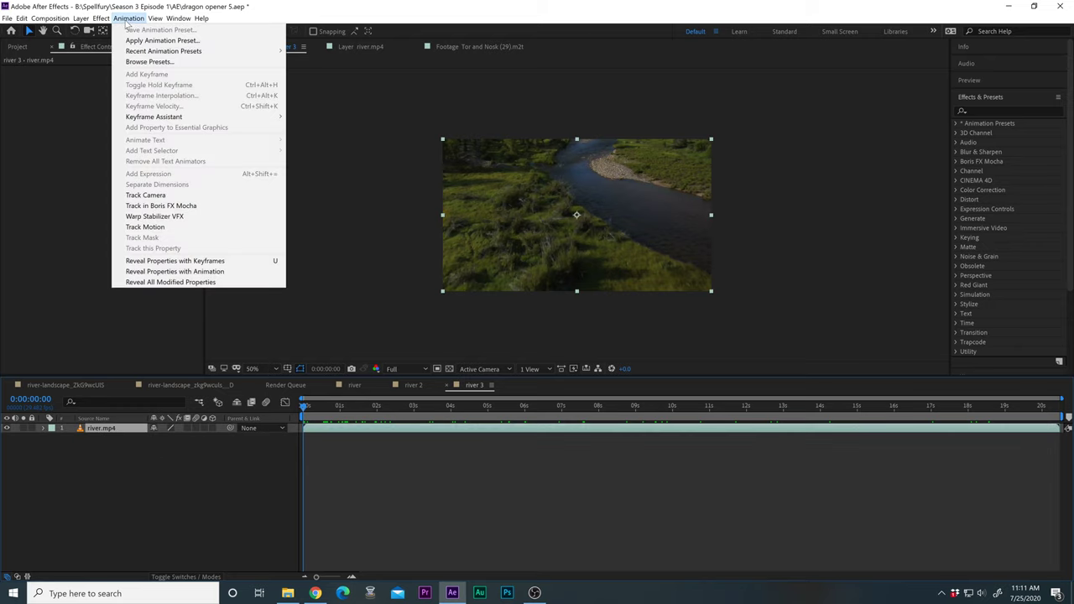
# Step: Apply Track Camera to river.mp4 so the 3D Camera Tracker begins analyzing
pyautogui.click(176, 194)
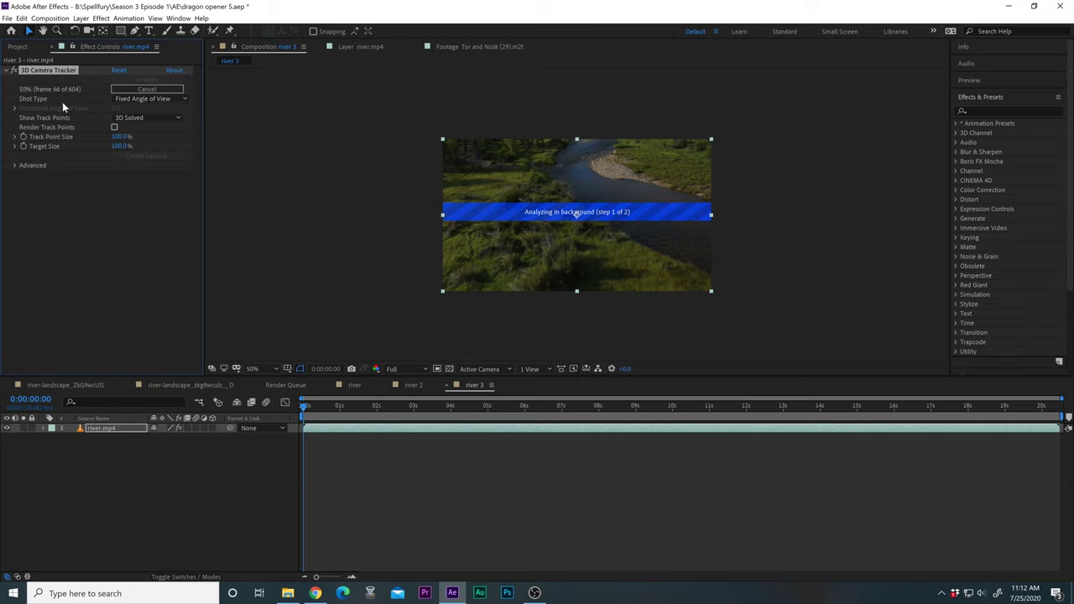
# Step: Import bat white.mp4 from Disk B > Spellfury > Creatures via File > Import > File
pyautogui.click(6, 19)
pyautogui.moveTo(168, 152)
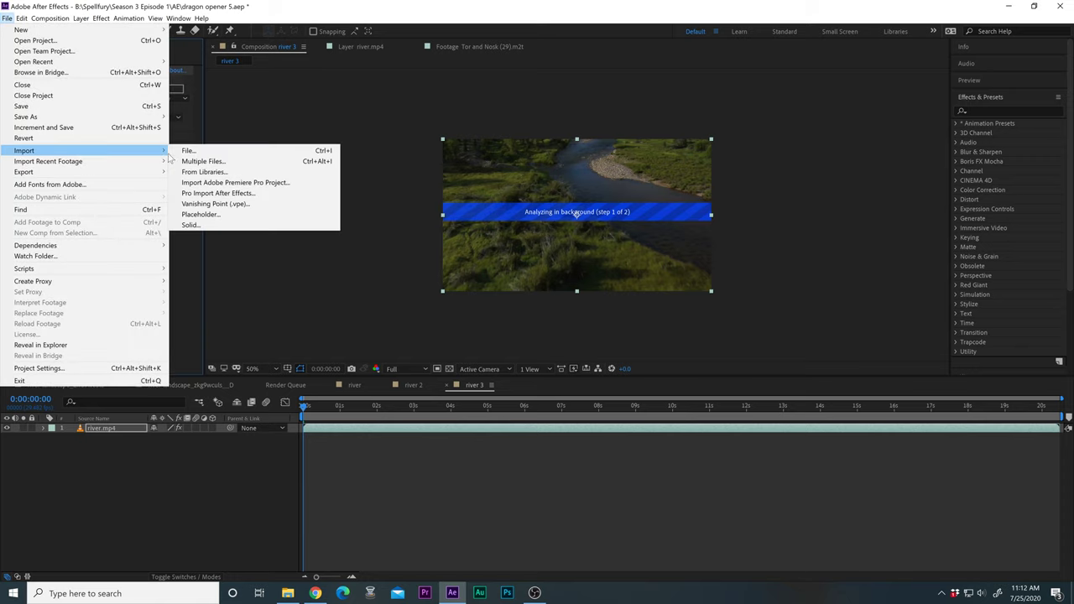
pyautogui.click(239, 167)
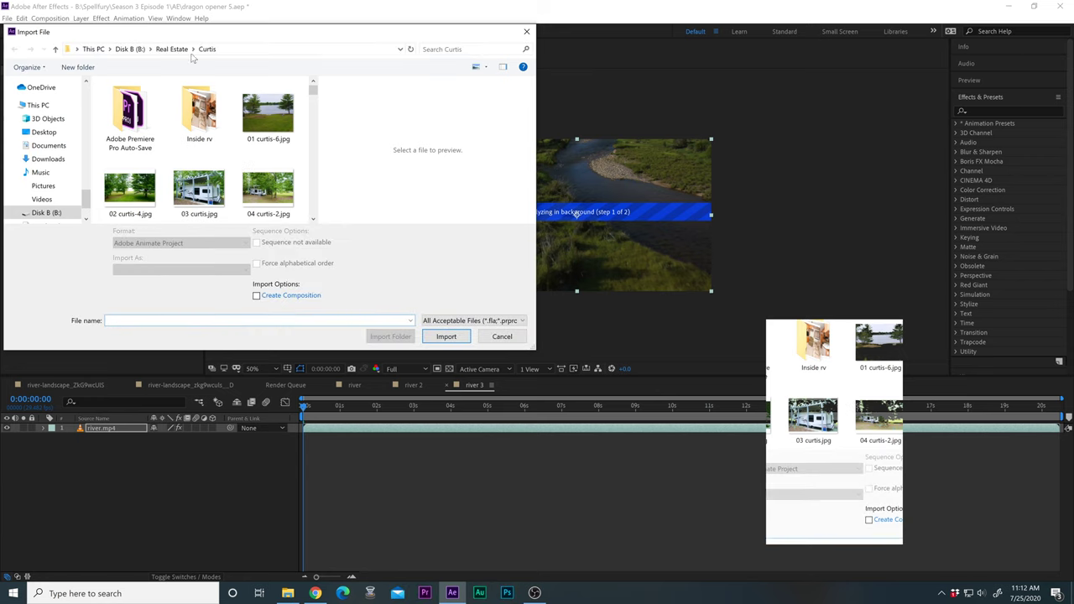
pyautogui.click(128, 48)
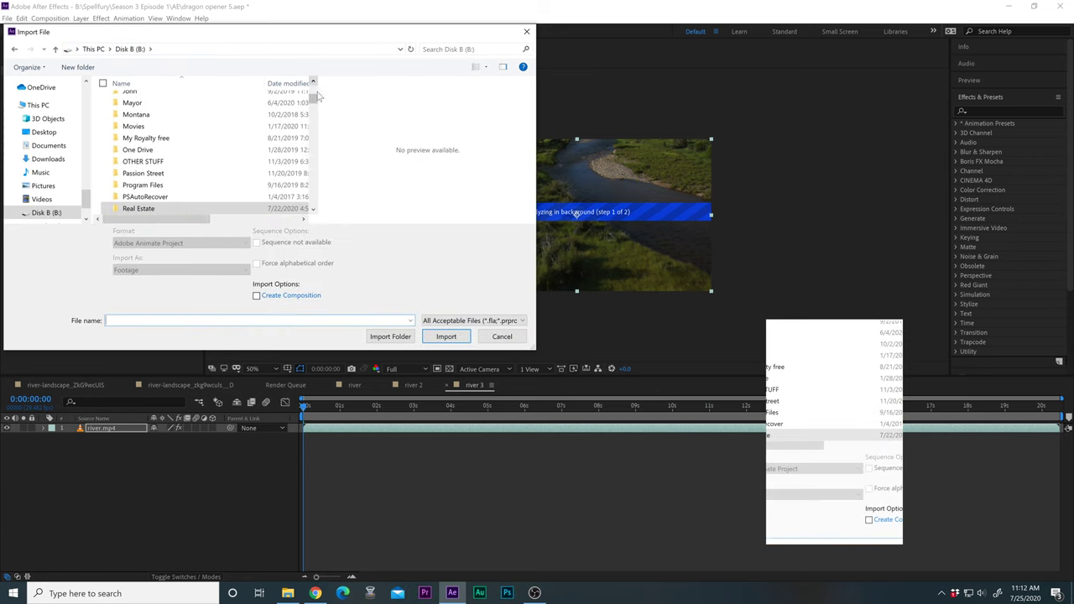
pyautogui.scroll(-5, 315, 97)
pyautogui.scroll(6, 314, 99)
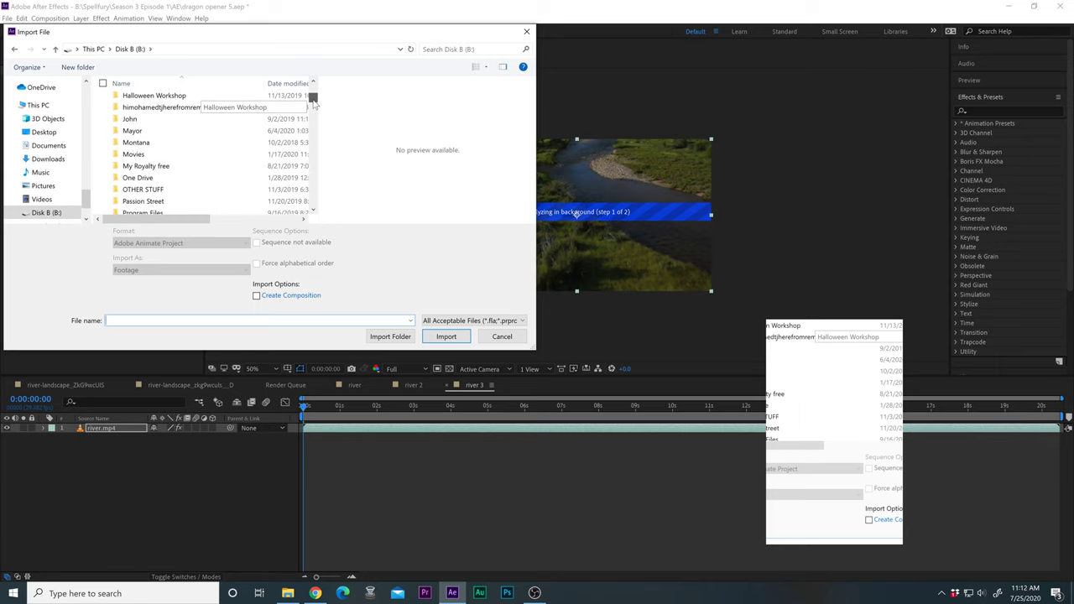
pyautogui.scroll(-5, 313, 99)
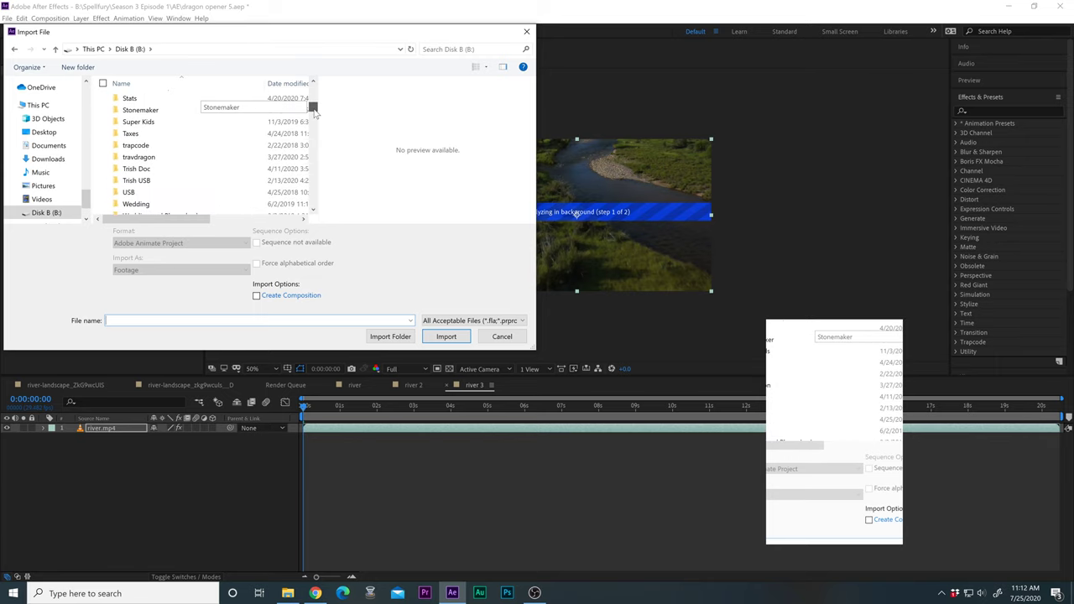
pyautogui.scroll(2, 315, 112)
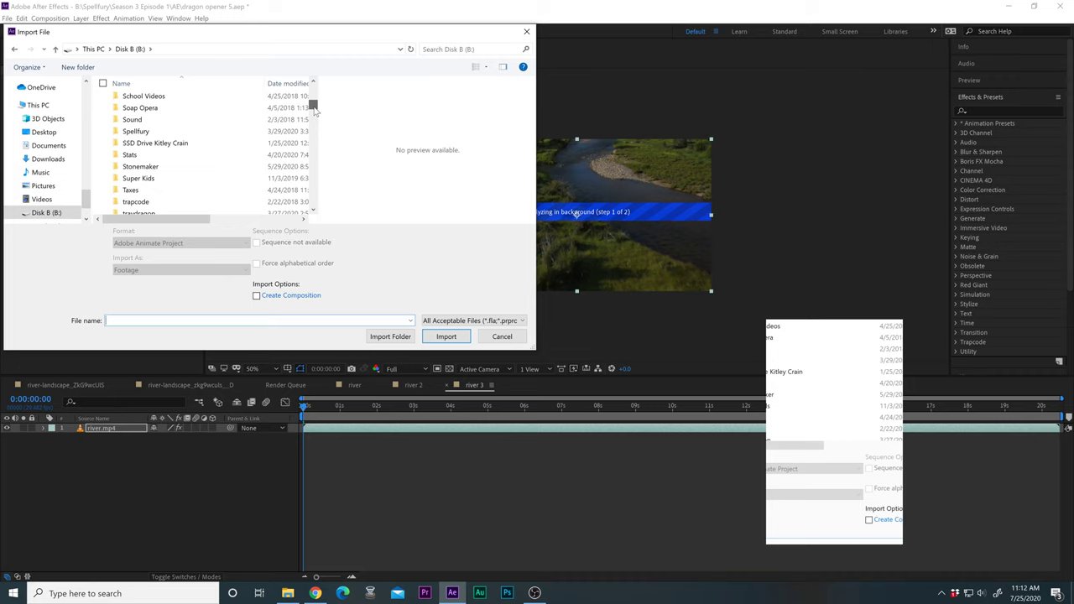
pyautogui.doubleClick(156, 130)
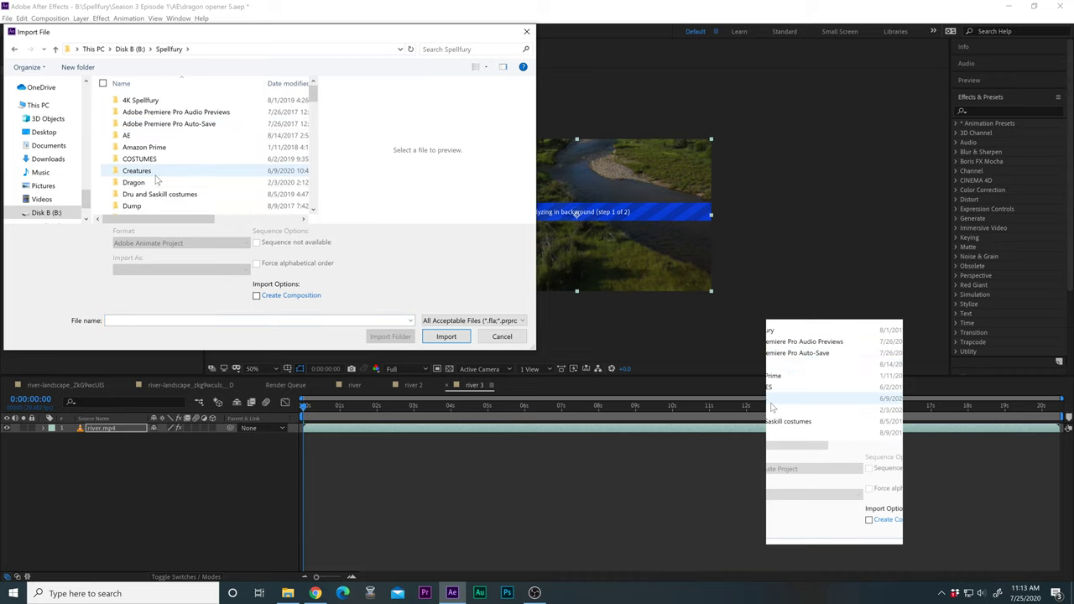
pyautogui.doubleClick(152, 171)
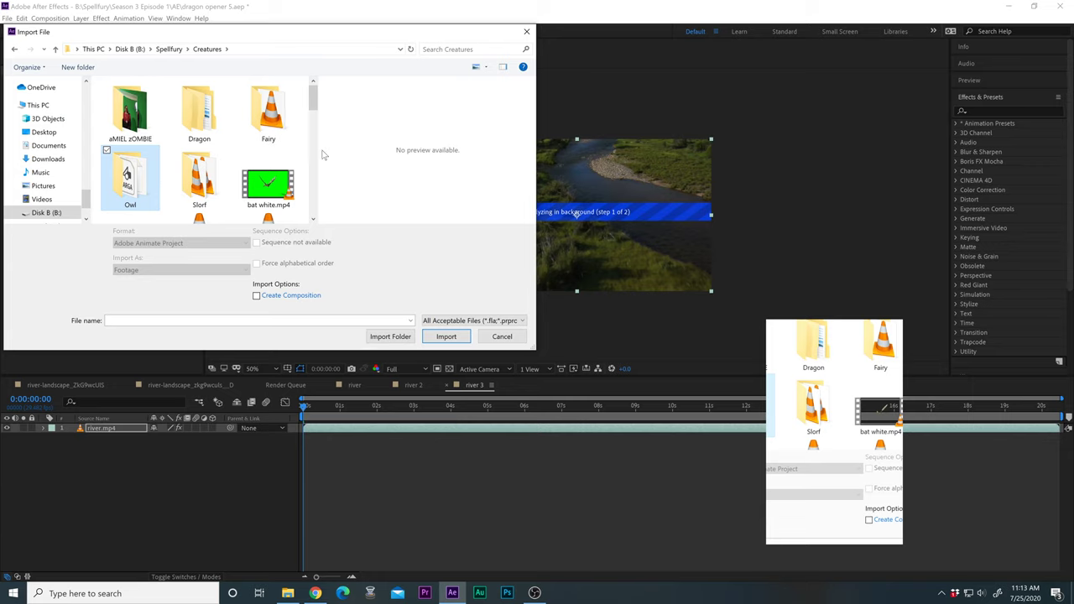
pyautogui.moveTo(317, 100)
pyautogui.mouseDown()
pyautogui.moveTo(312, 122)
pyautogui.moveTo(310, 107)
pyautogui.mouseUp()
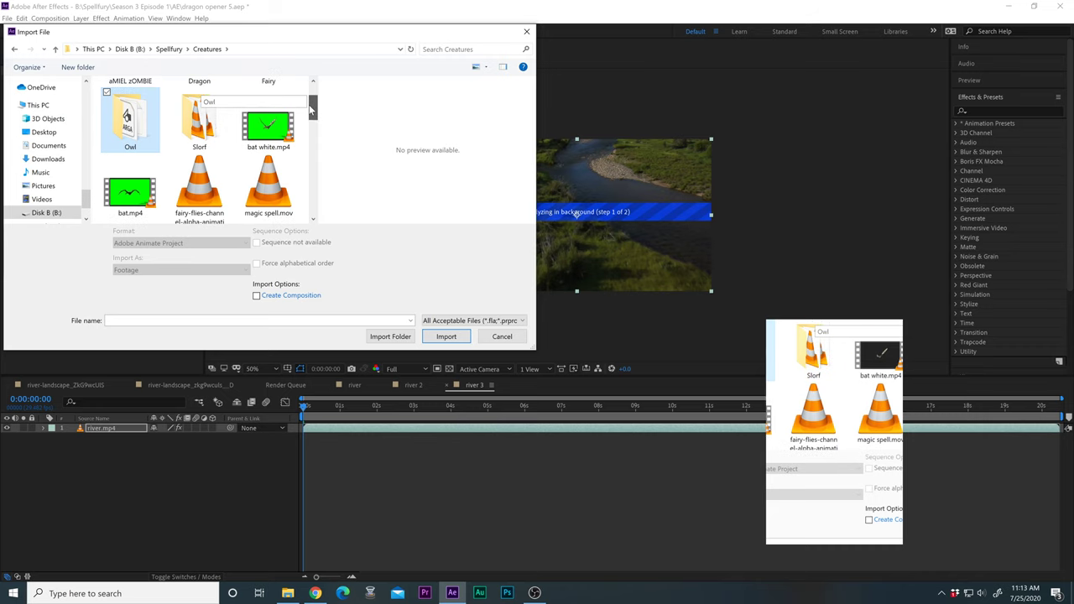
pyautogui.doubleClick(262, 128)
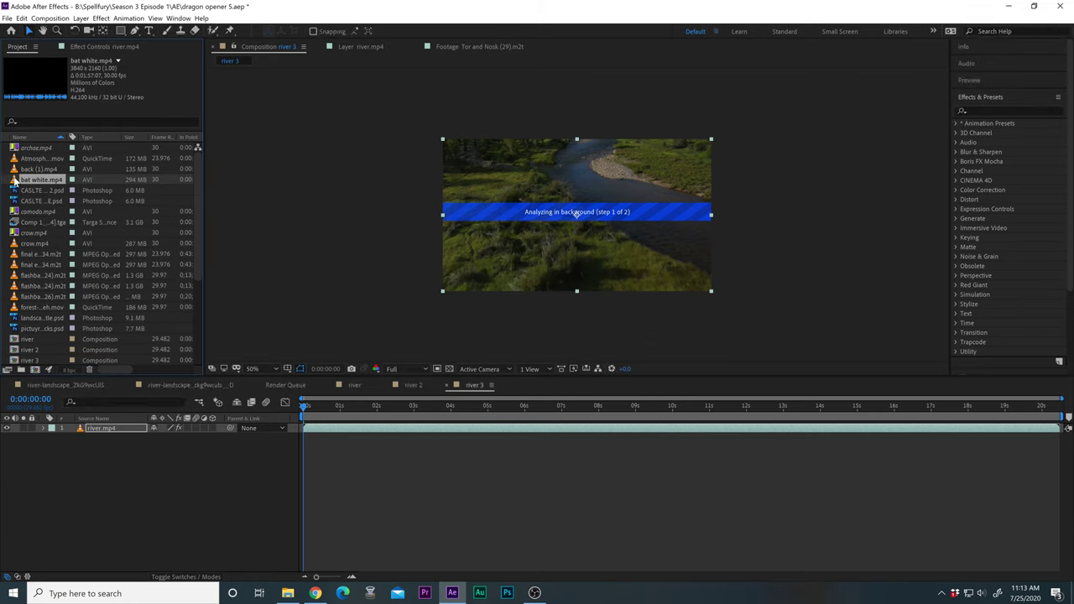
# Step: Add bat white.mp4 above river.mp4 in river 3 and key out its green using Keylight (1.2)
pyautogui.moveTo(15, 180); pyautogui.dragTo(77, 429)
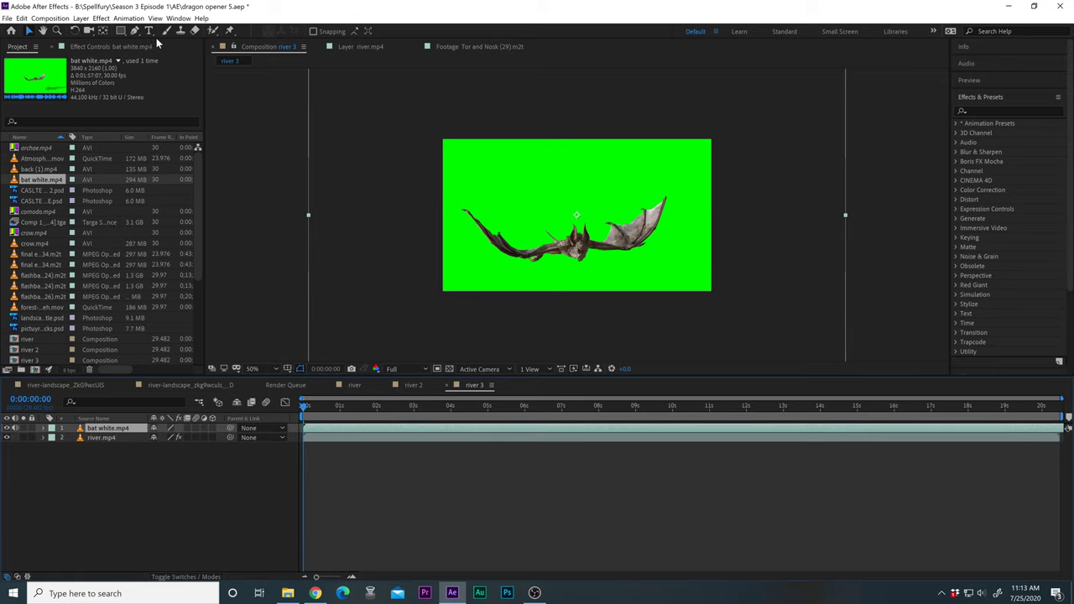
pyautogui.click(100, 18)
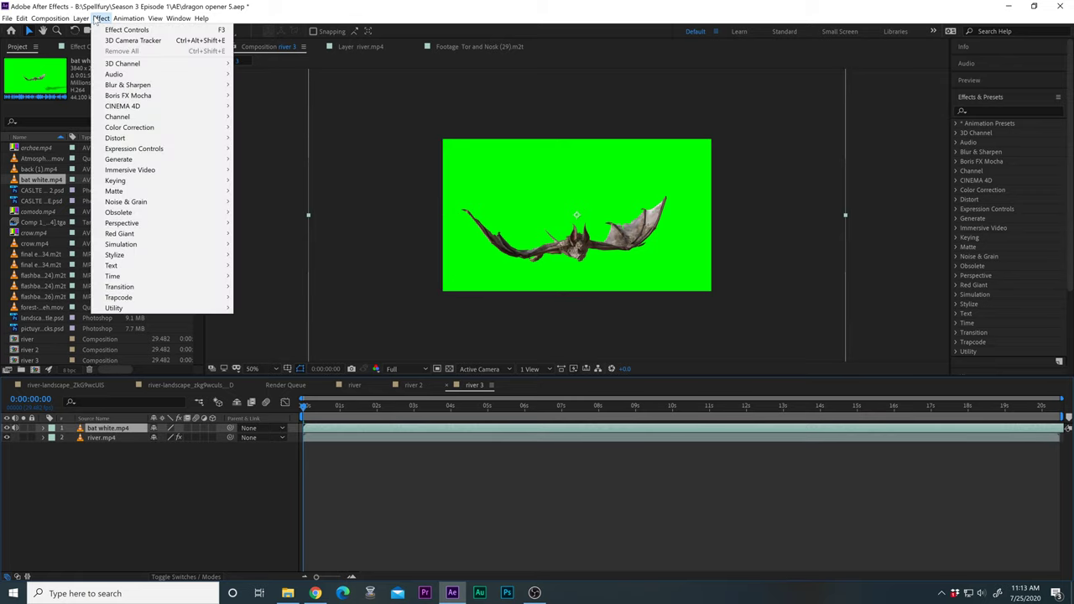
pyautogui.moveTo(191, 143)
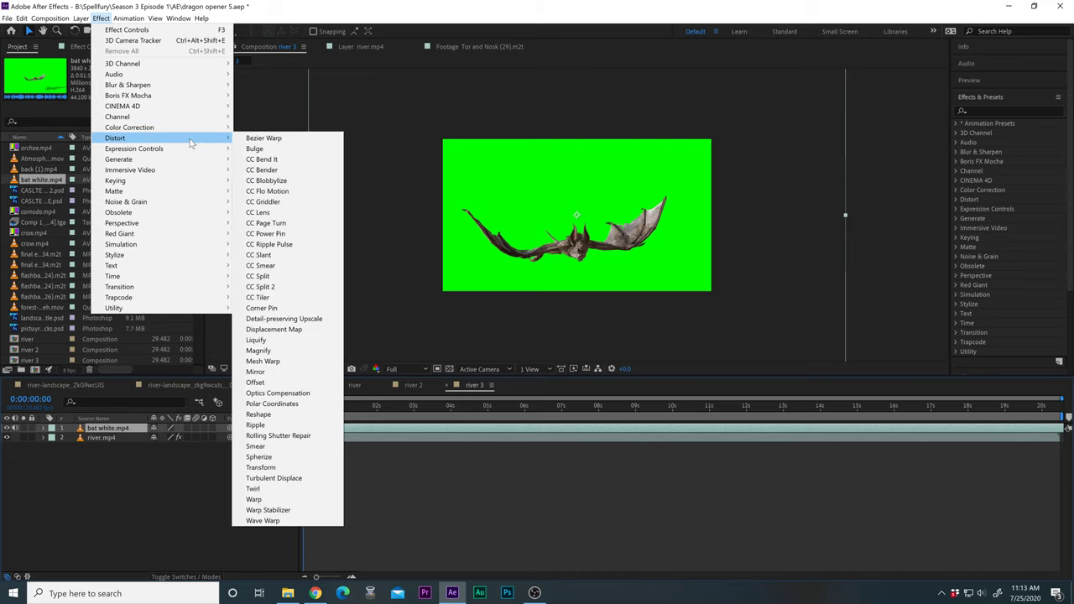
pyautogui.moveTo(190, 181)
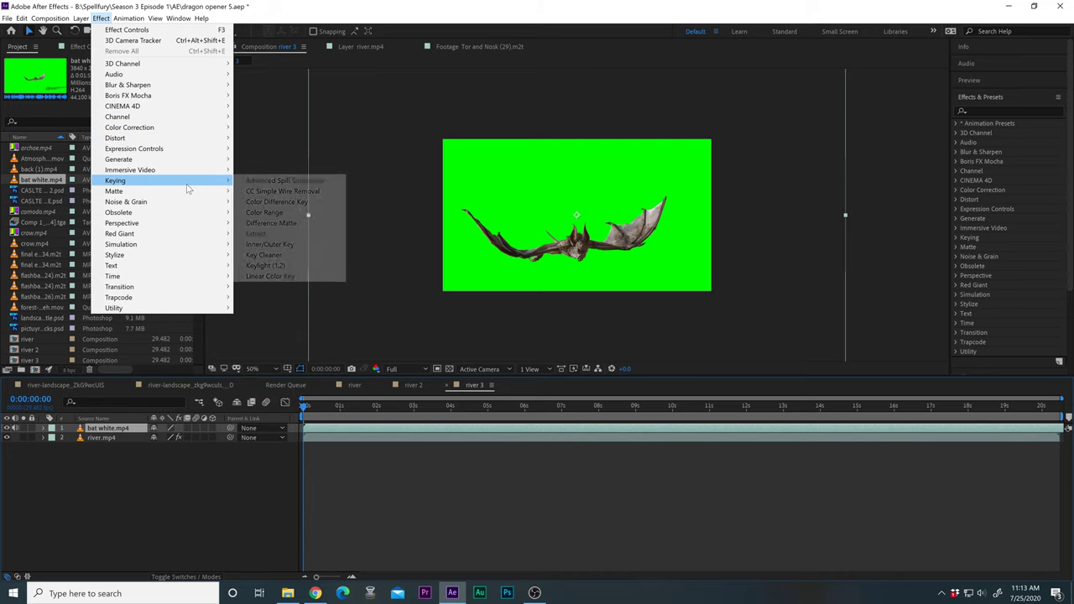
pyautogui.click(265, 265)
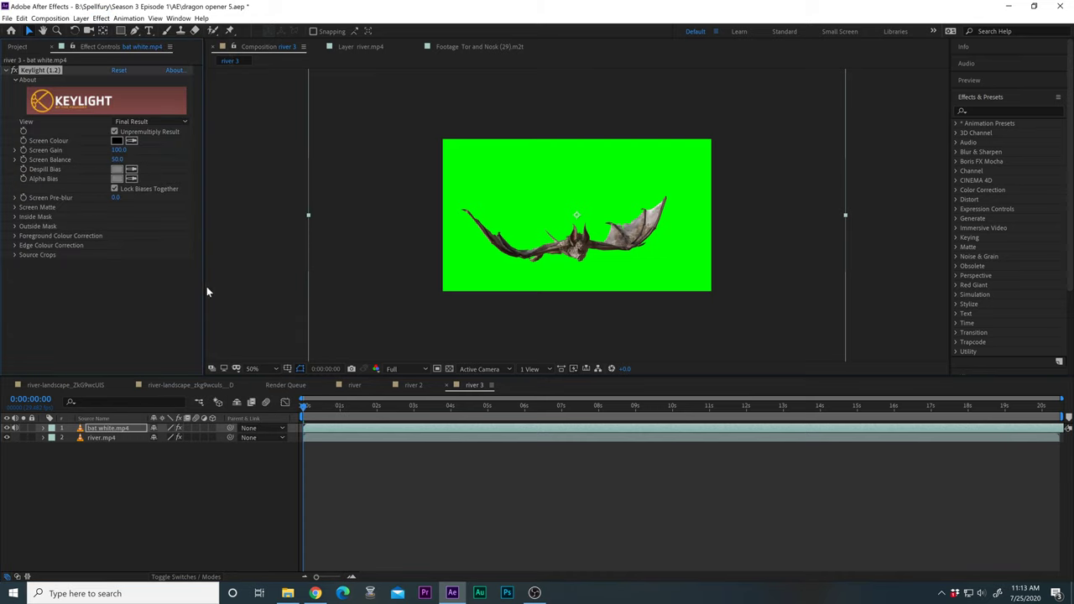
pyautogui.click(131, 140)
pyautogui.click(583, 168)
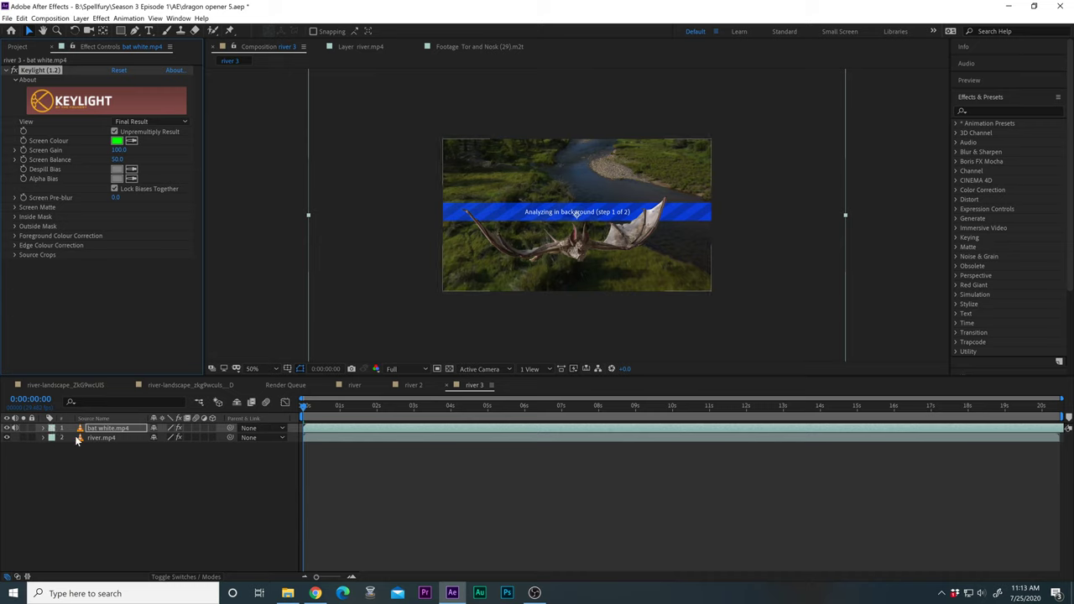
# Step: Expand bat white.mp4's Transform properties and scrub its Scale down to 24%
pyautogui.click(105, 438)
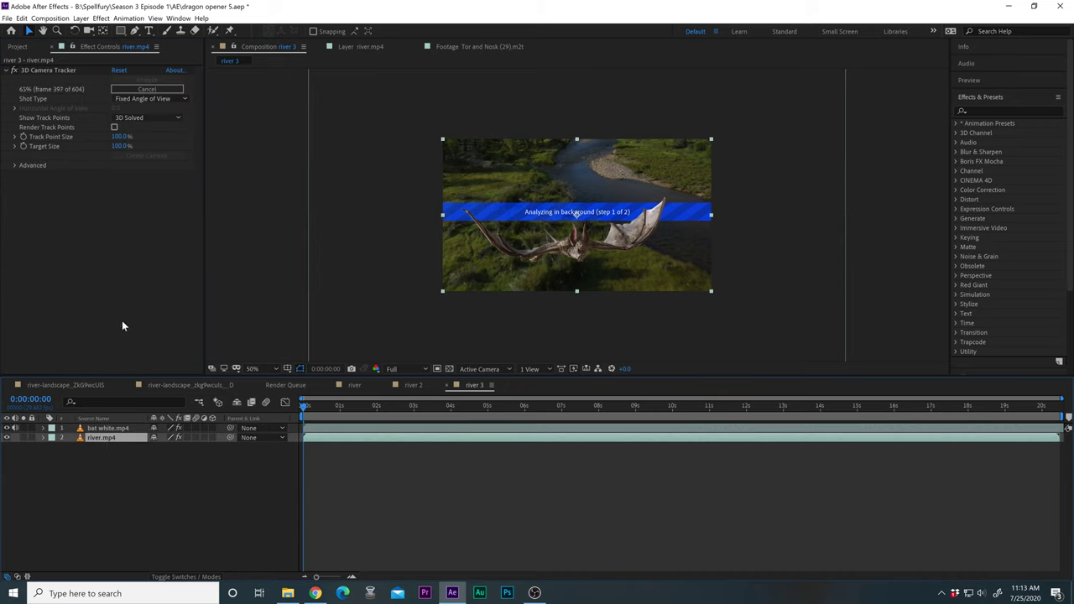
pyautogui.click(43, 428)
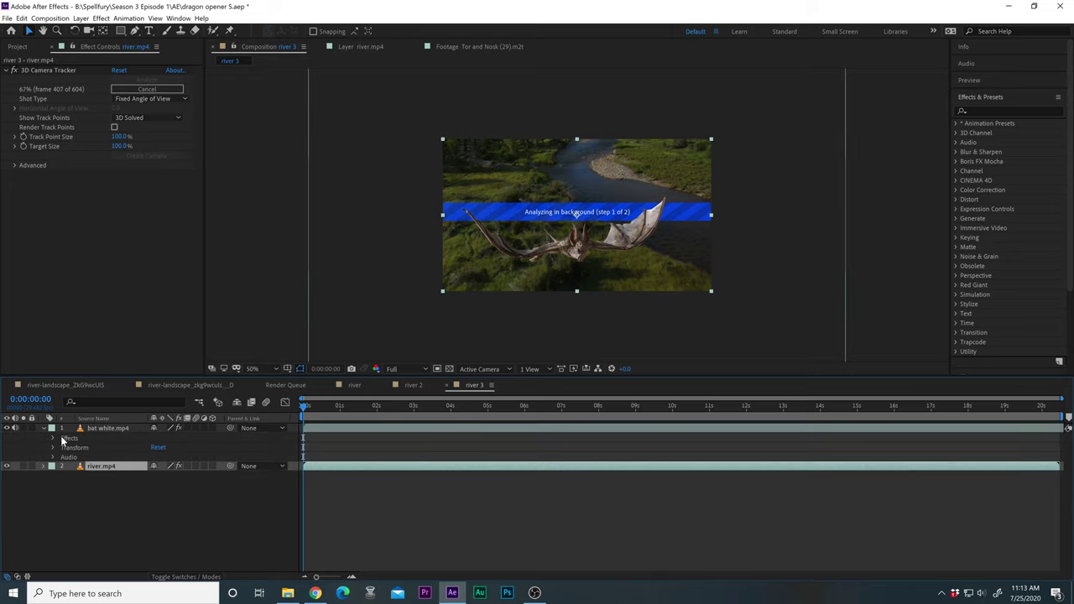
pyautogui.click(52, 448)
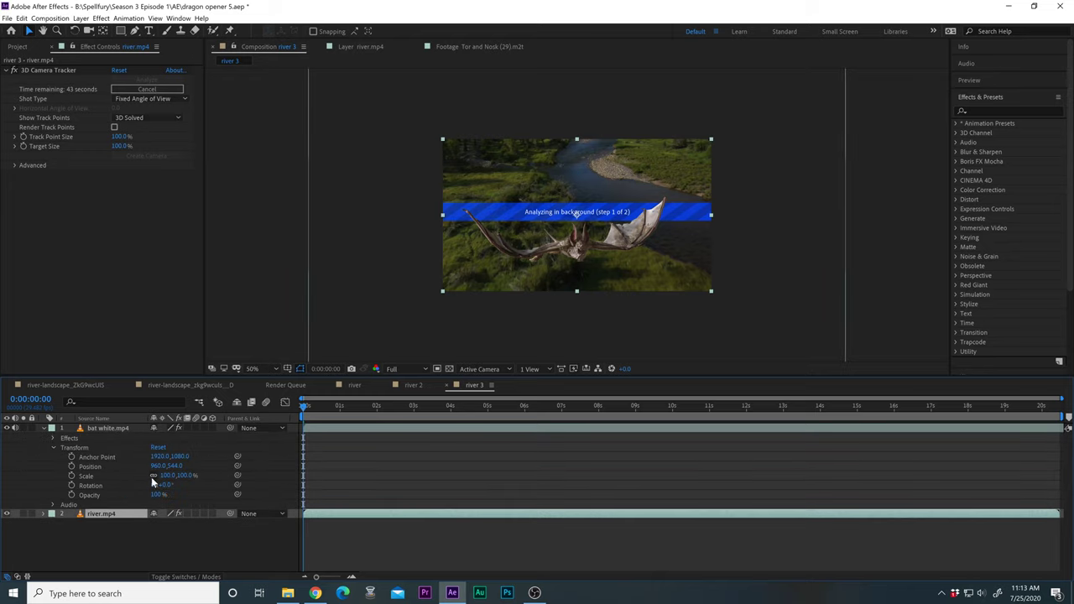
pyautogui.moveTo(166, 475); pyautogui.dragTo(132, 485)
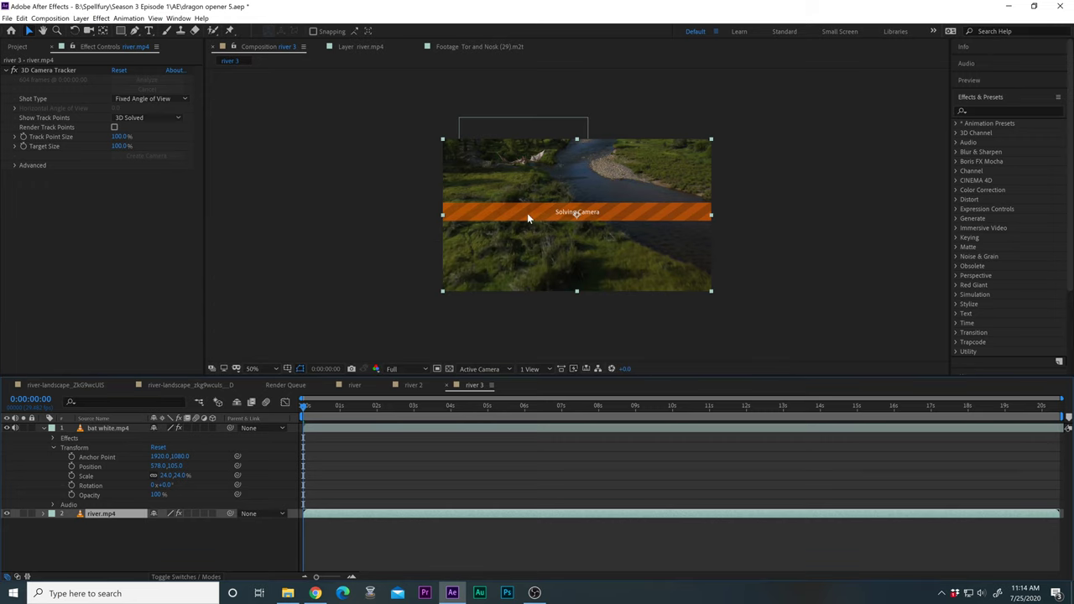
# Step: Show the 3D Camera Tracker's track points, zoom to 100%, and select three grass points
pyautogui.press('space')
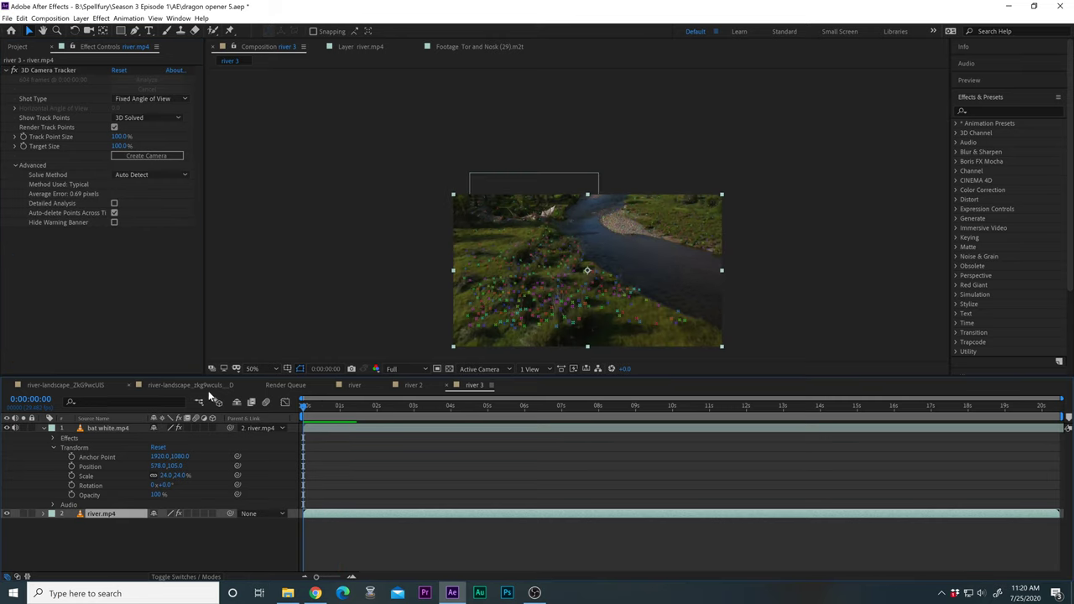
pyautogui.click(30, 73)
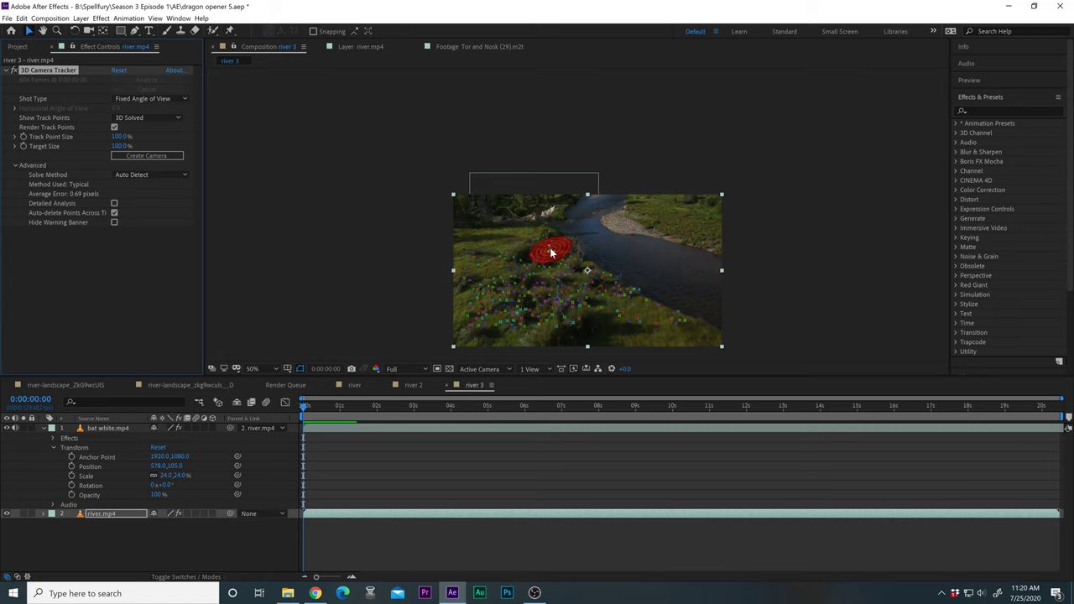
pyautogui.scroll(2, 554, 243)
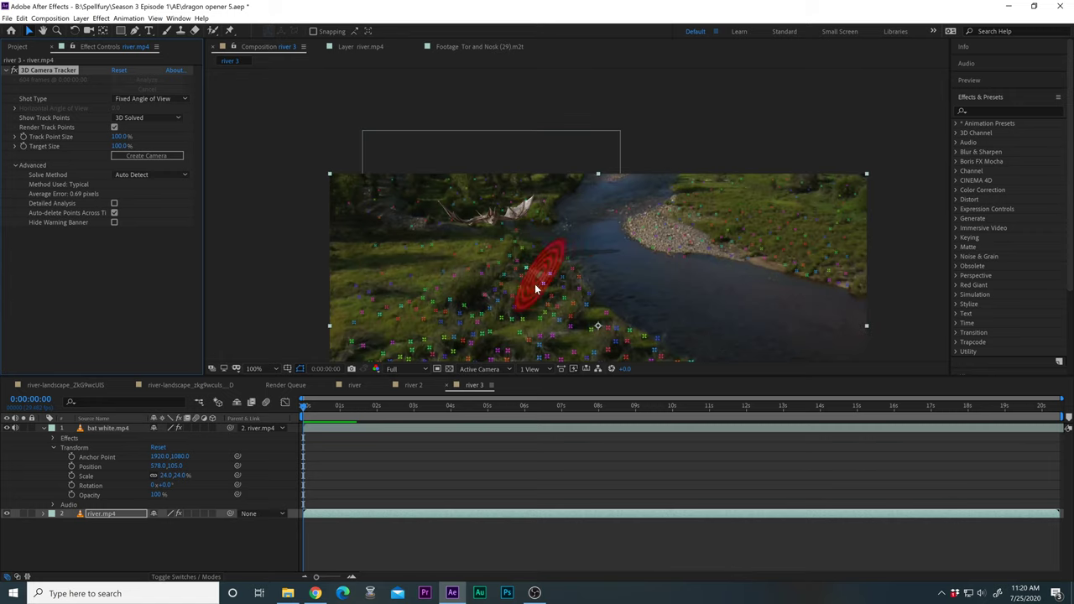
pyautogui.press('space')
pyautogui.moveTo(531, 287); pyautogui.dragTo(556, 181)
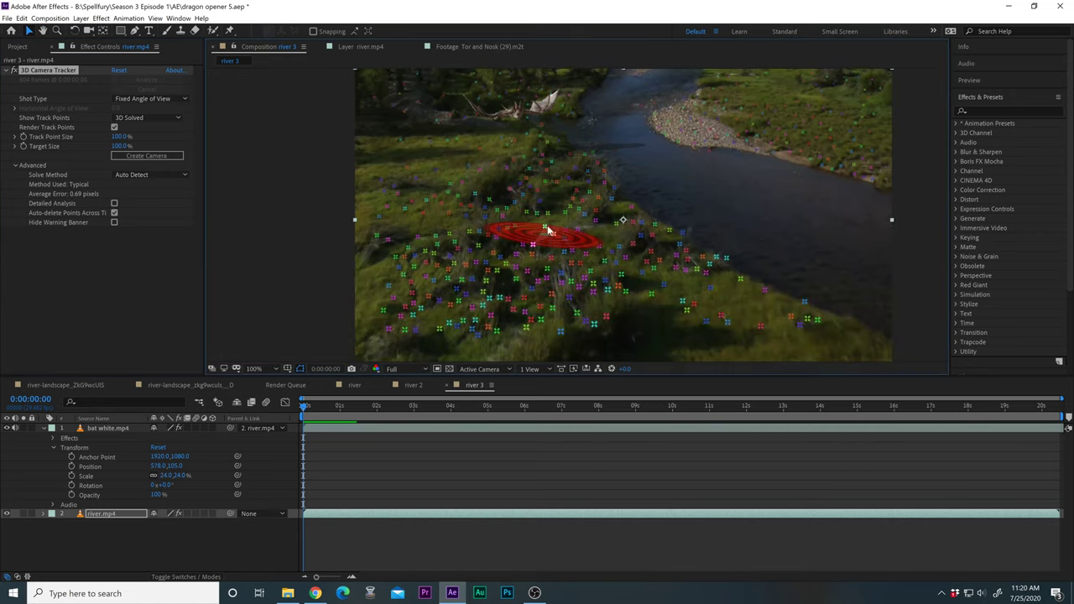
pyautogui.click(541, 169)
# Step: Create a Track Null 1 and 3D Tracker Camera from the selected points, then preview
pyautogui.rightClick(548, 173)
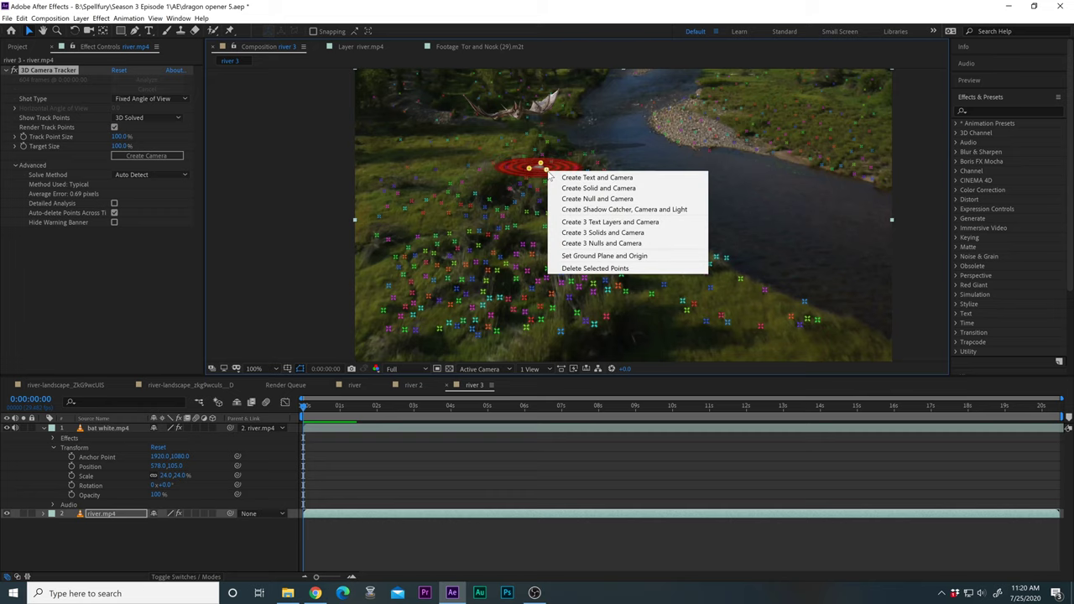
pyautogui.click(579, 200)
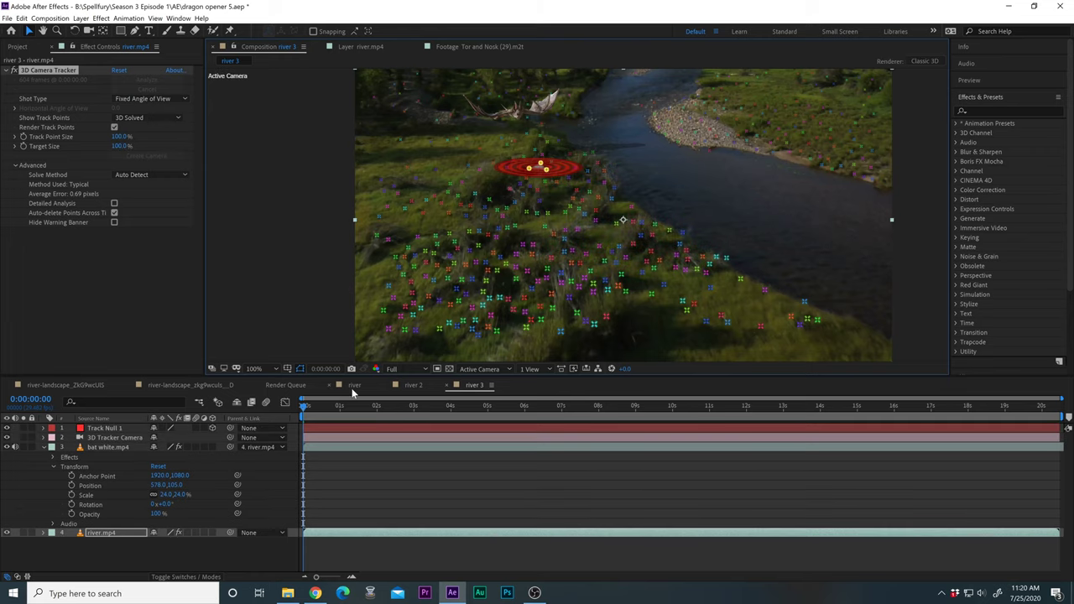
pyautogui.click(101, 429)
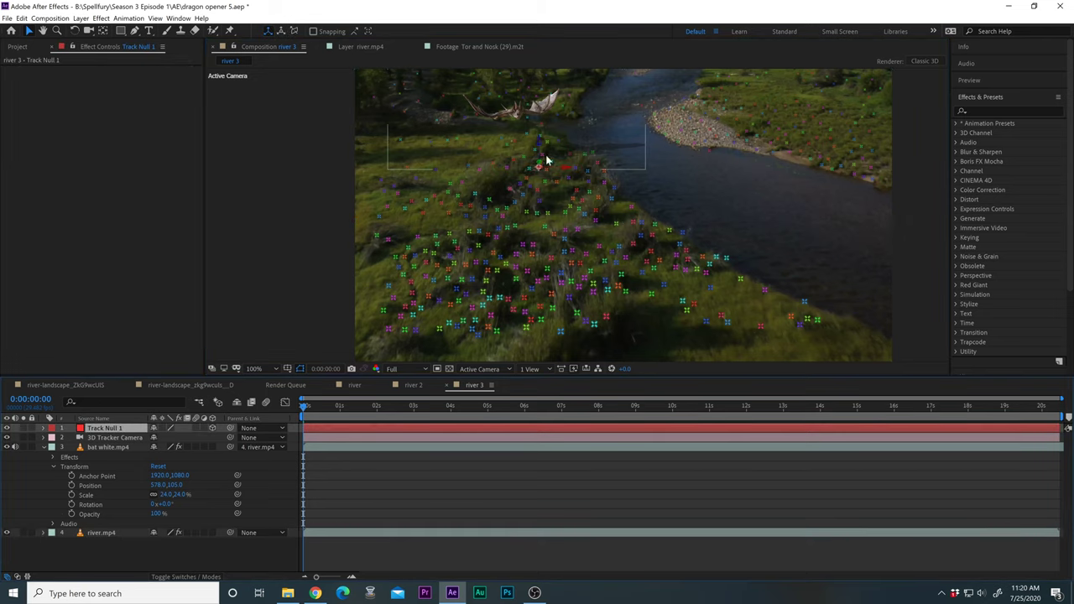
pyautogui.press('space')
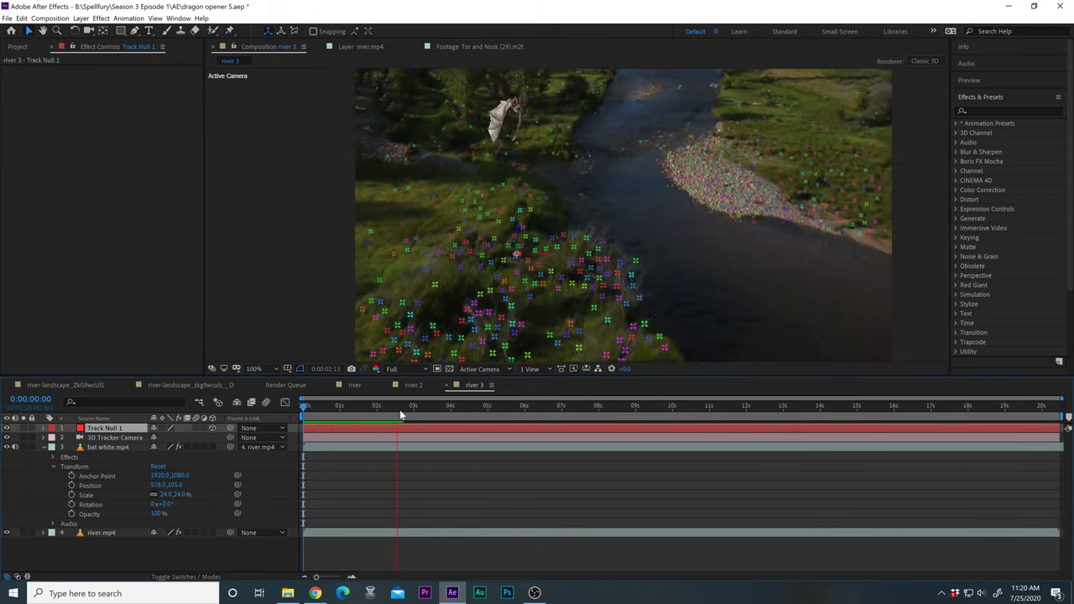
pyautogui.press('space')
pyautogui.moveTo(322, 411); pyautogui.dragTo(252, 421)
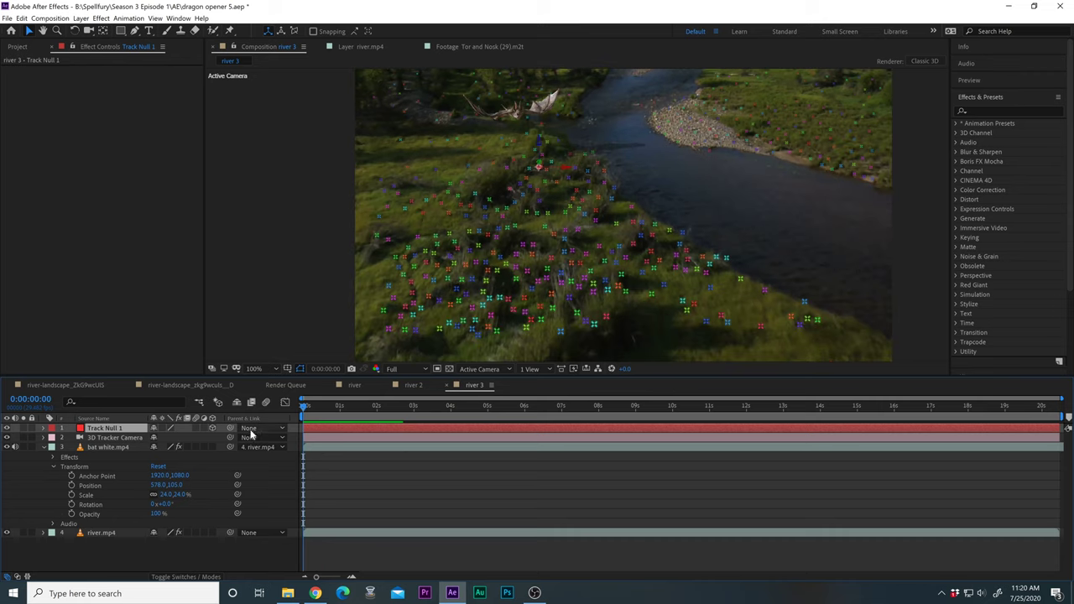
# Step: Parent bat white.mp4 to 1. Track Null and preview the result
pyautogui.click(106, 446)
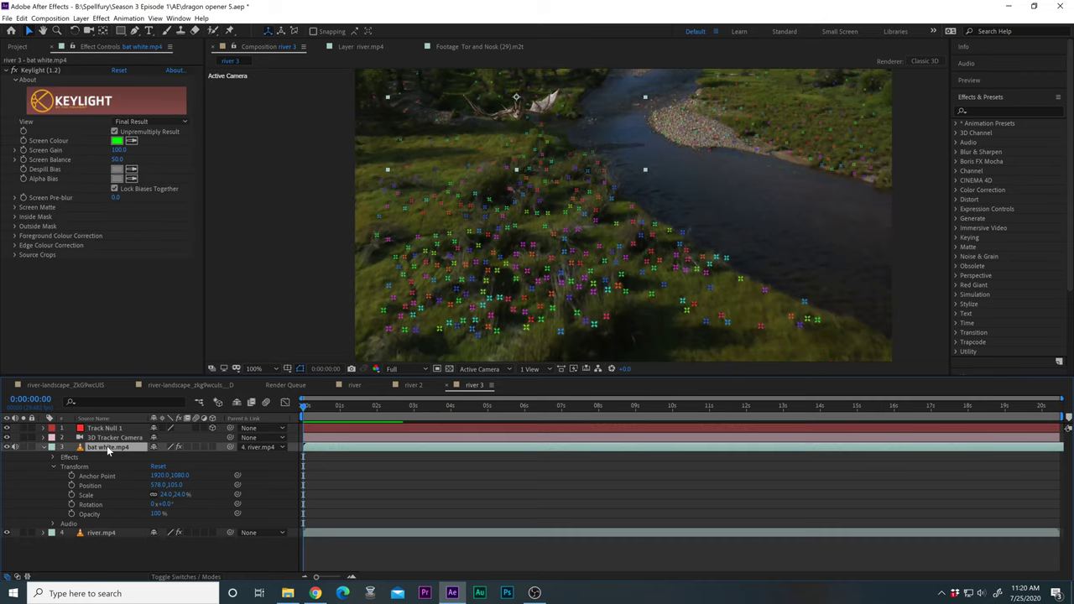
pyautogui.click(279, 447)
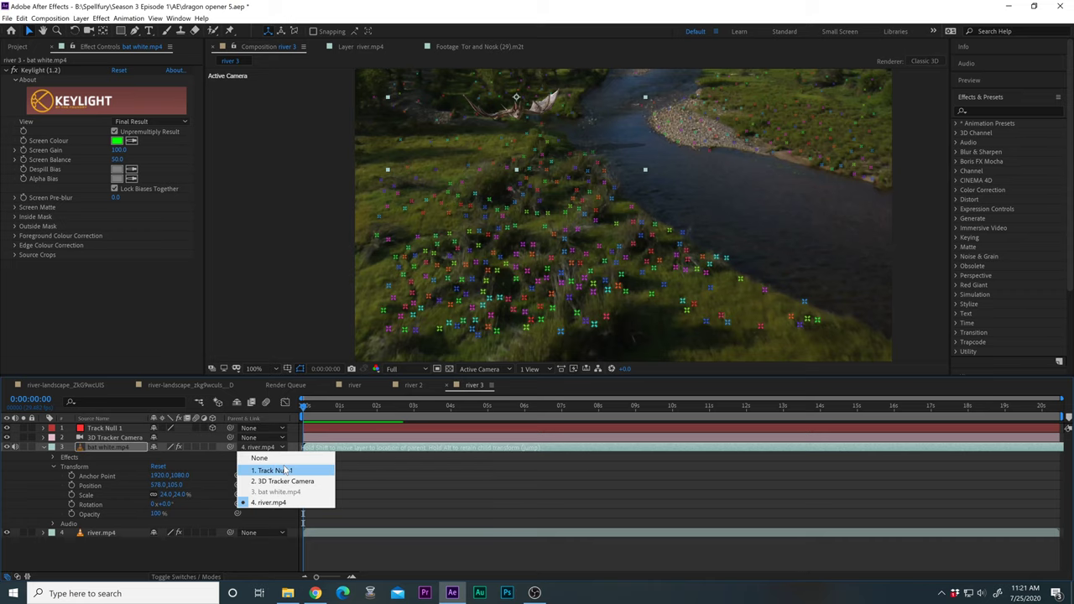
pyautogui.click(287, 471)
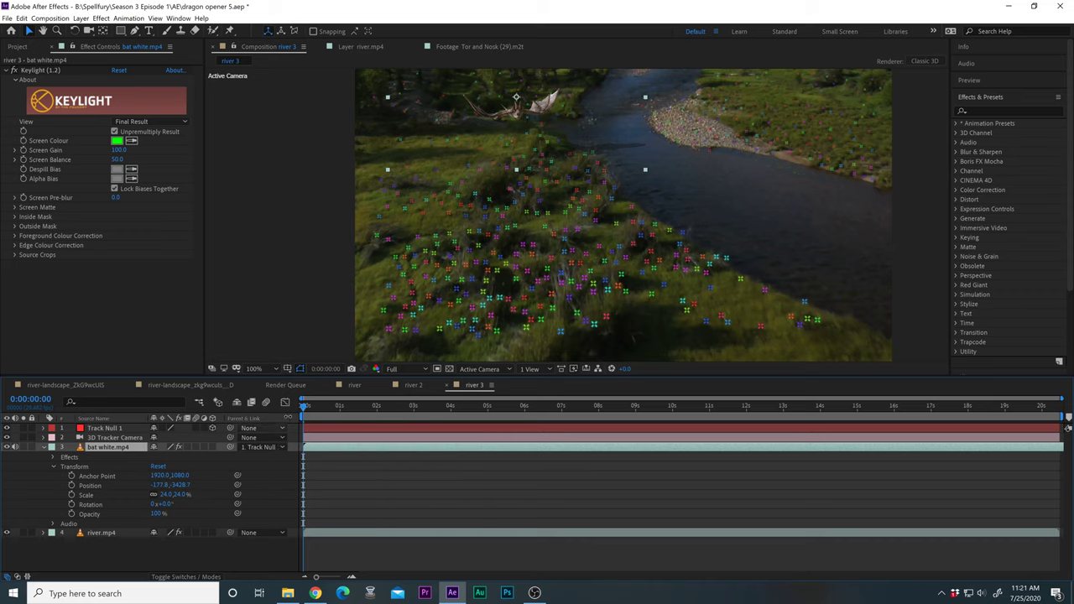
pyautogui.press('space')
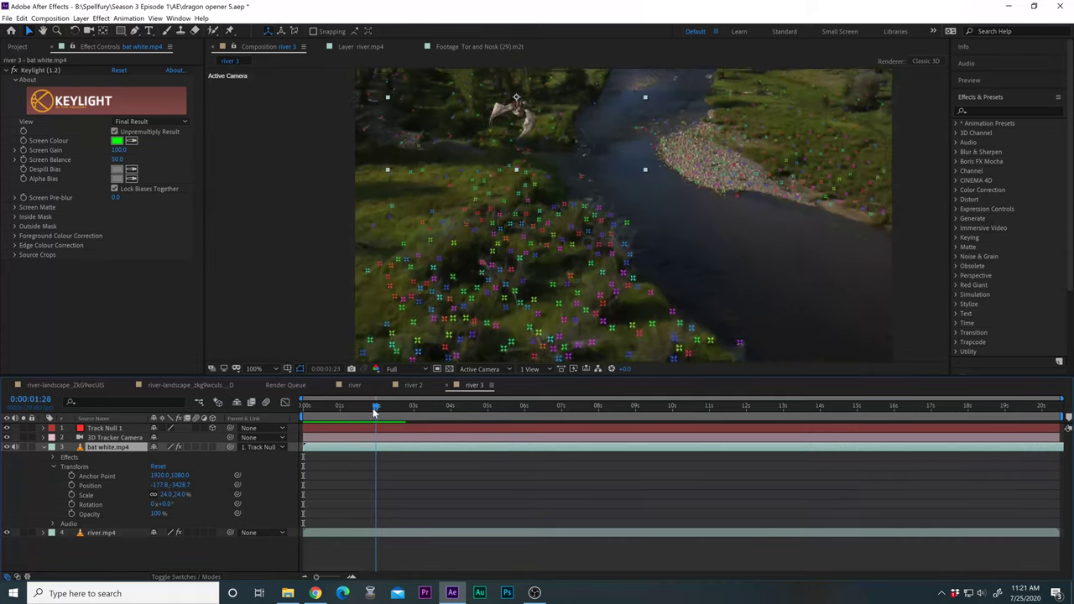
pyautogui.press('space')
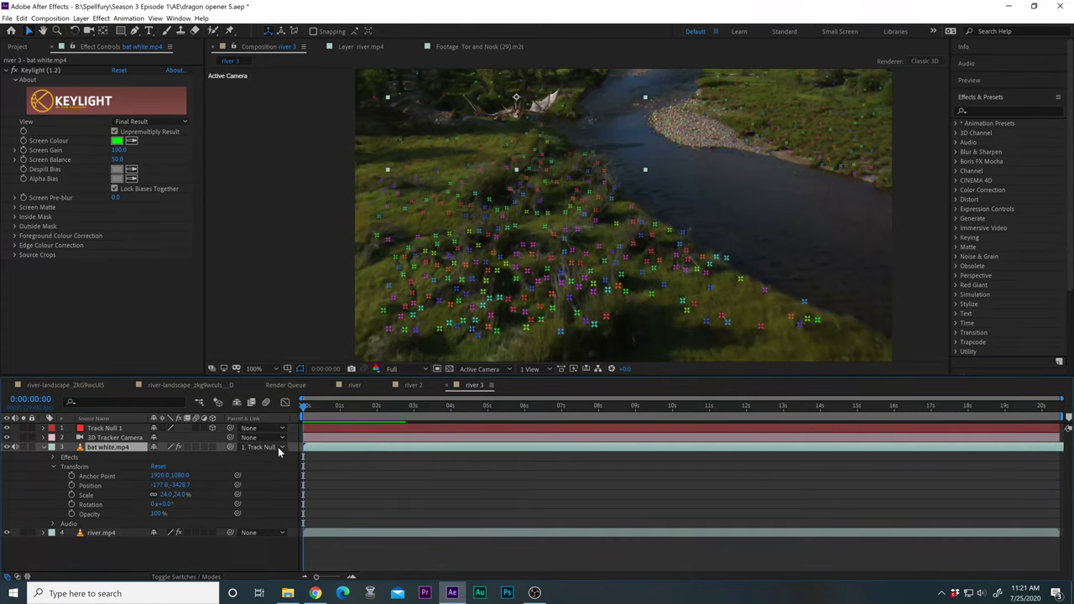
# Step: Make bat white.mp4 a 3D layer, set Scale 87% and X Rotation 101°, then preview
pyautogui.click(211, 446)
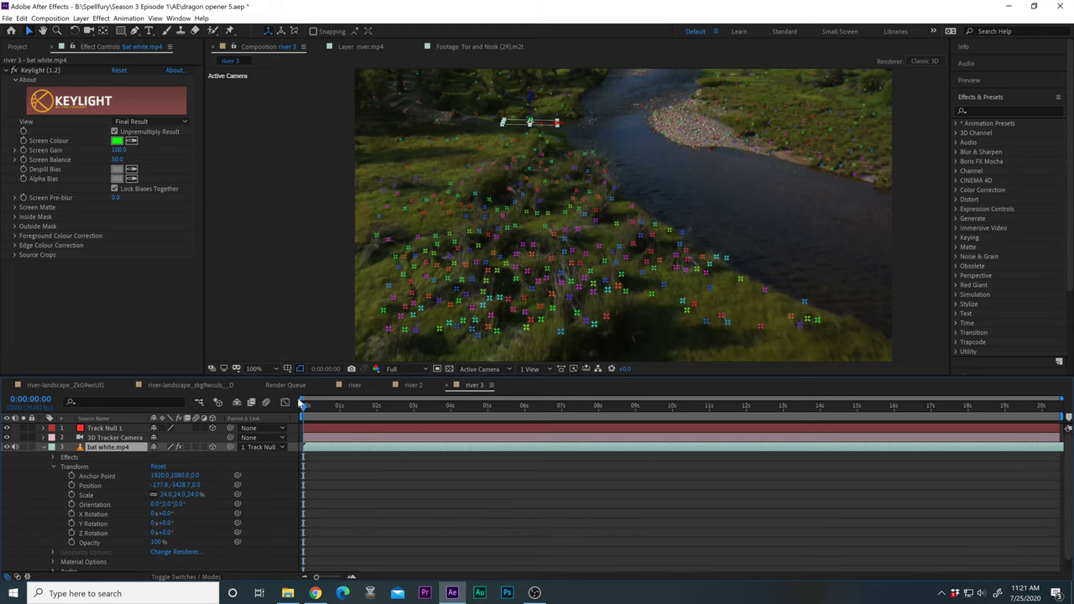
pyautogui.press('space')
pyautogui.moveTo(178, 495); pyautogui.dragTo(251, 489)
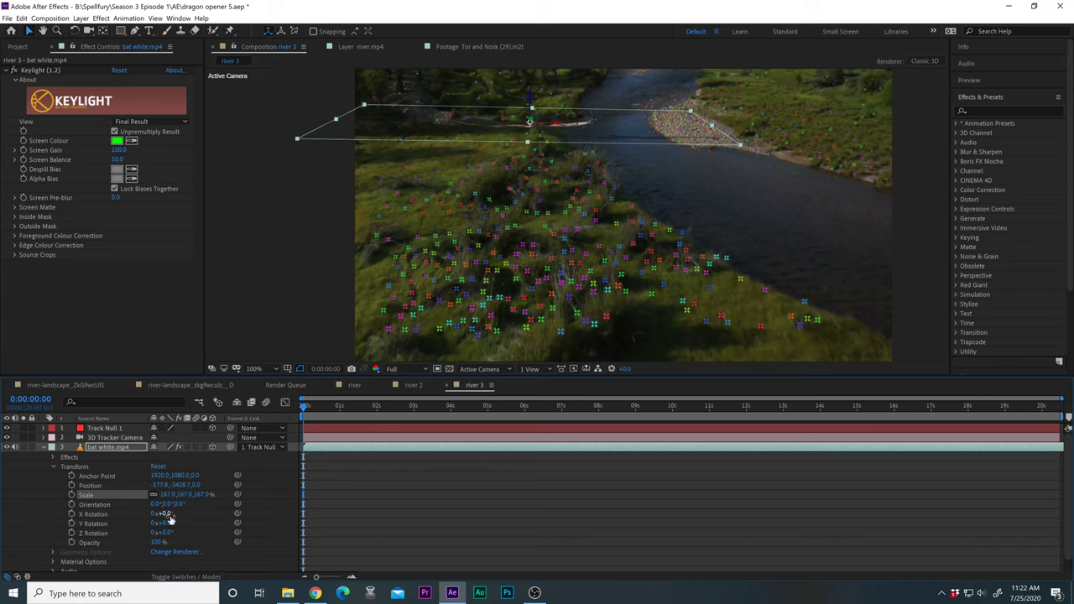
pyautogui.moveTo(163, 513); pyautogui.dragTo(138, 506)
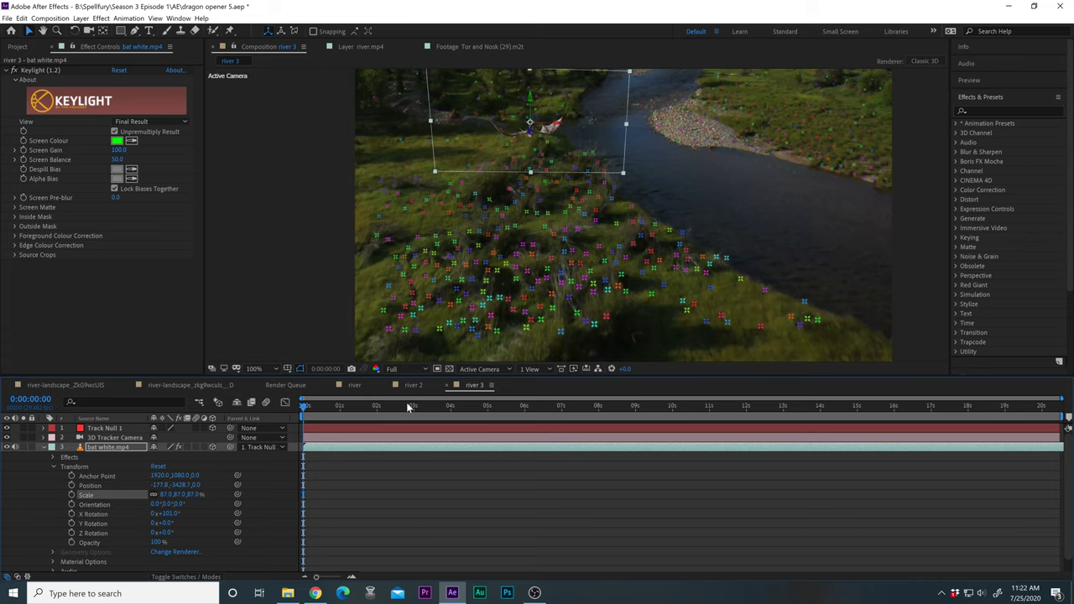
pyautogui.press('space')
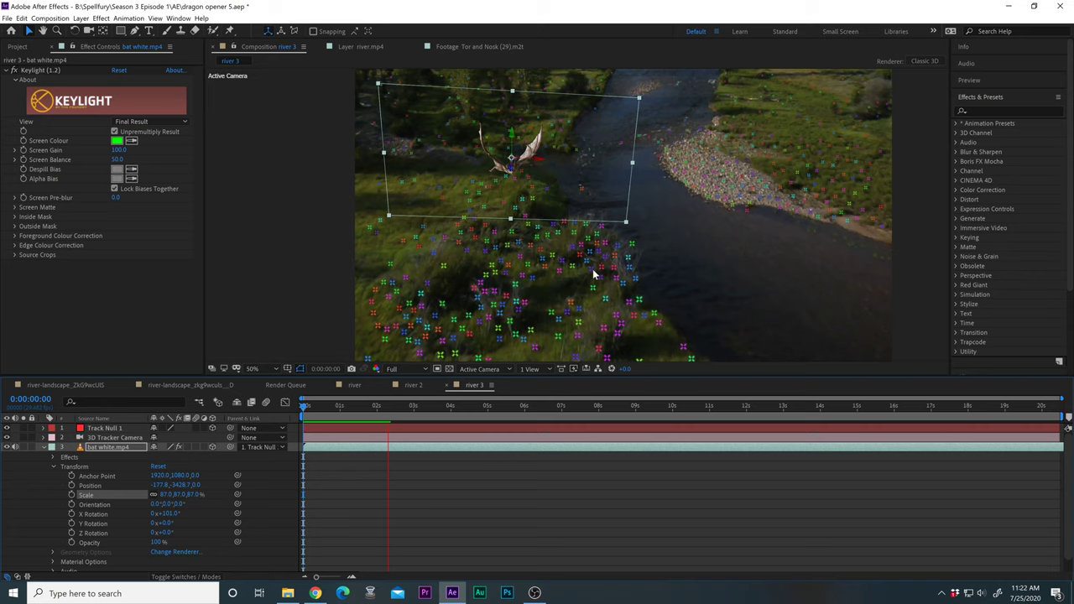
# Step: Stop the preview and end the river 3 work area at about 11 seconds
pyautogui.scroll(-2, 592, 273)
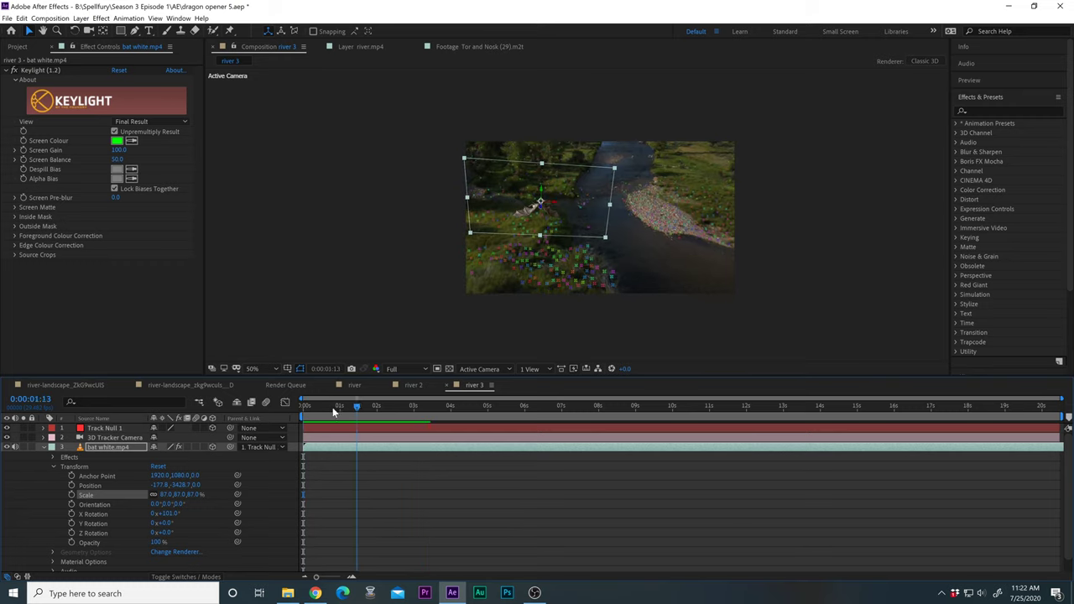
pyautogui.press('space')
pyautogui.press('space')
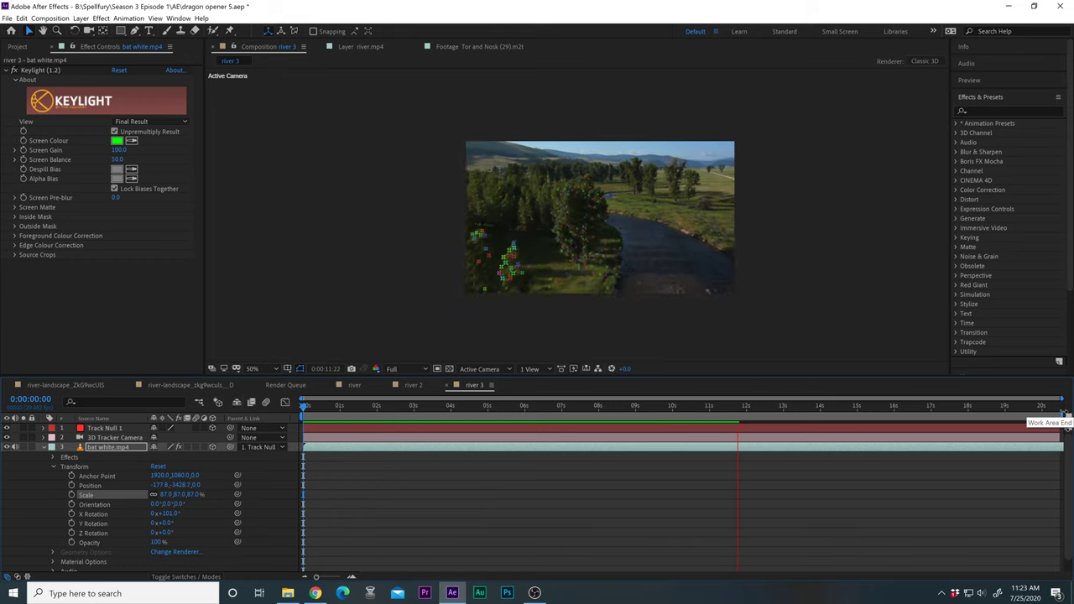
pyautogui.moveTo(1063, 417); pyautogui.dragTo(707, 419)
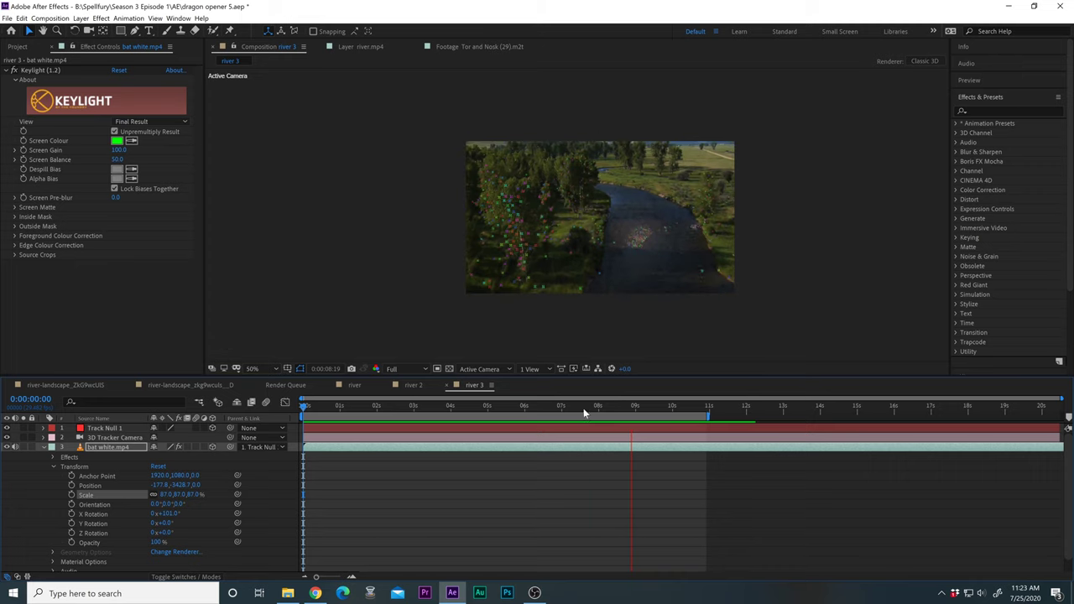
# Step: Preview the tracked dragon from about 4 seconds, then again from the first frame
pyautogui.moveTo(554, 411)
pyautogui.mouseDown()
pyautogui.moveTo(506, 413)
pyautogui.moveTo(543, 414)
pyautogui.mouseUp()
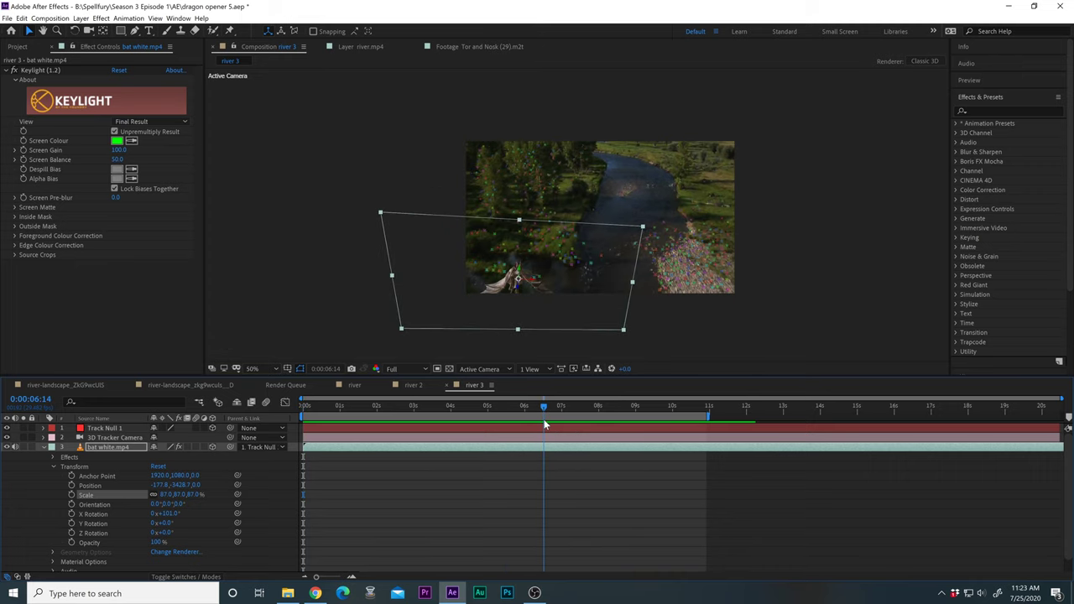
pyautogui.press('space')
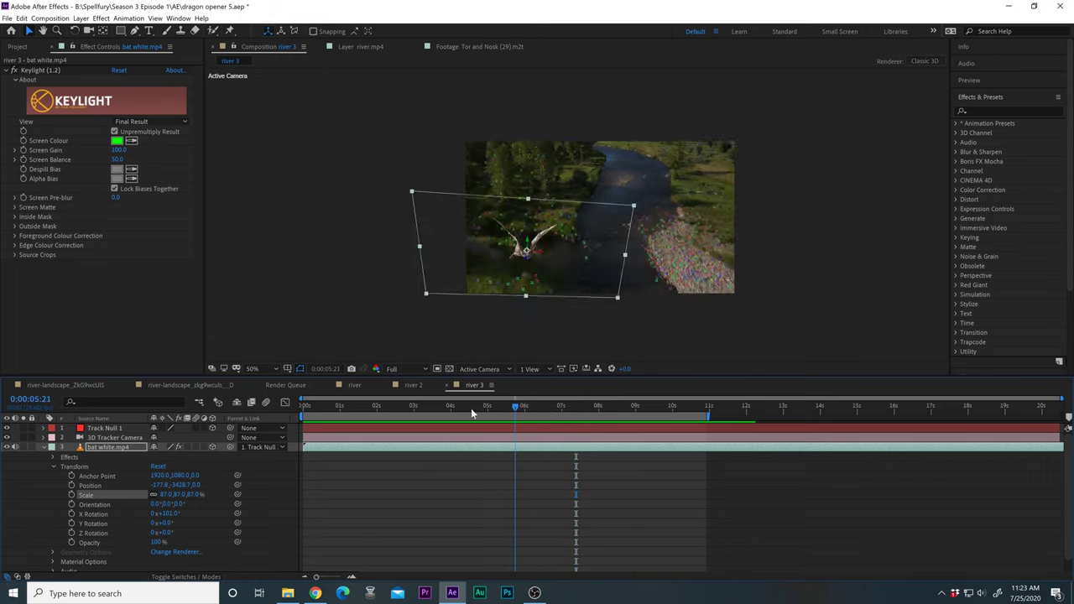
pyautogui.moveTo(471, 408); pyautogui.dragTo(277, 411)
pyautogui.press('space')
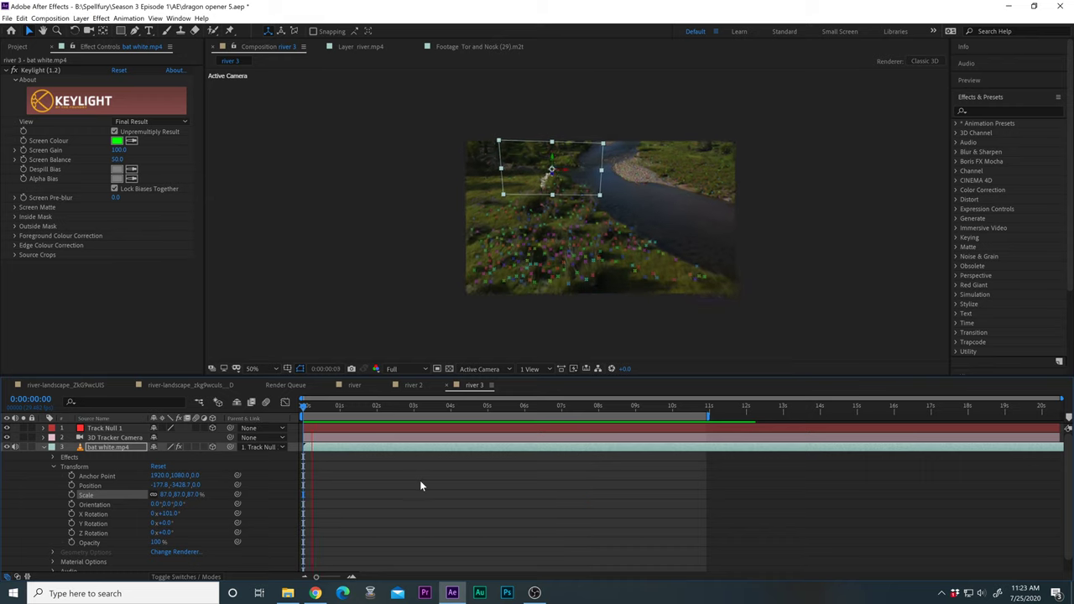
pyautogui.click(307, 412)
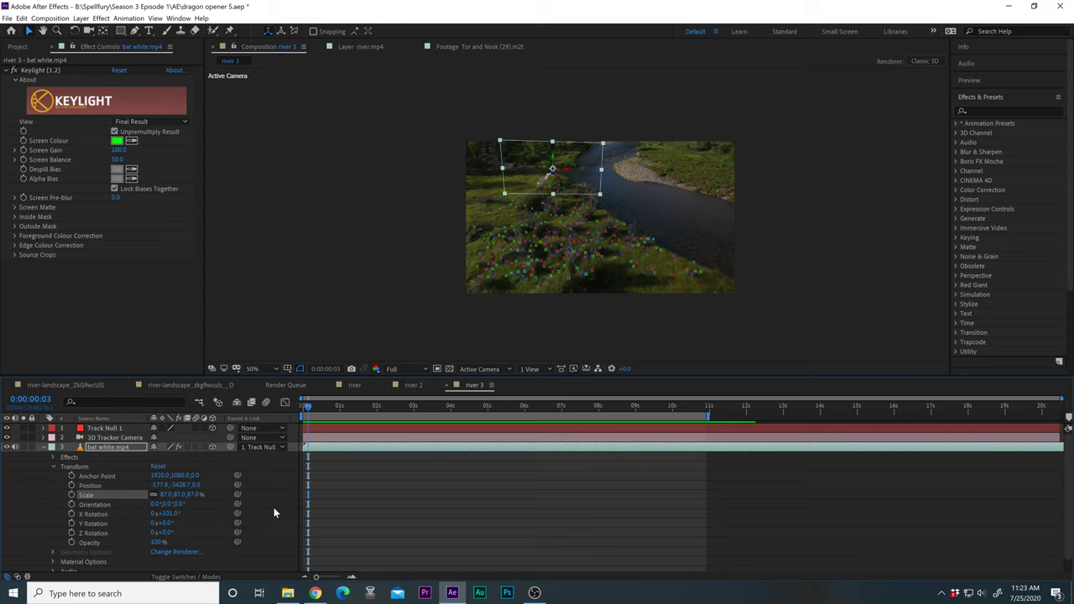
pyautogui.scroll(-1, 274, 507)
# Step: Preview river 3 with river.mp4's 3D Camera Tracker effect selected, then return to the first frame
pyautogui.click(102, 567)
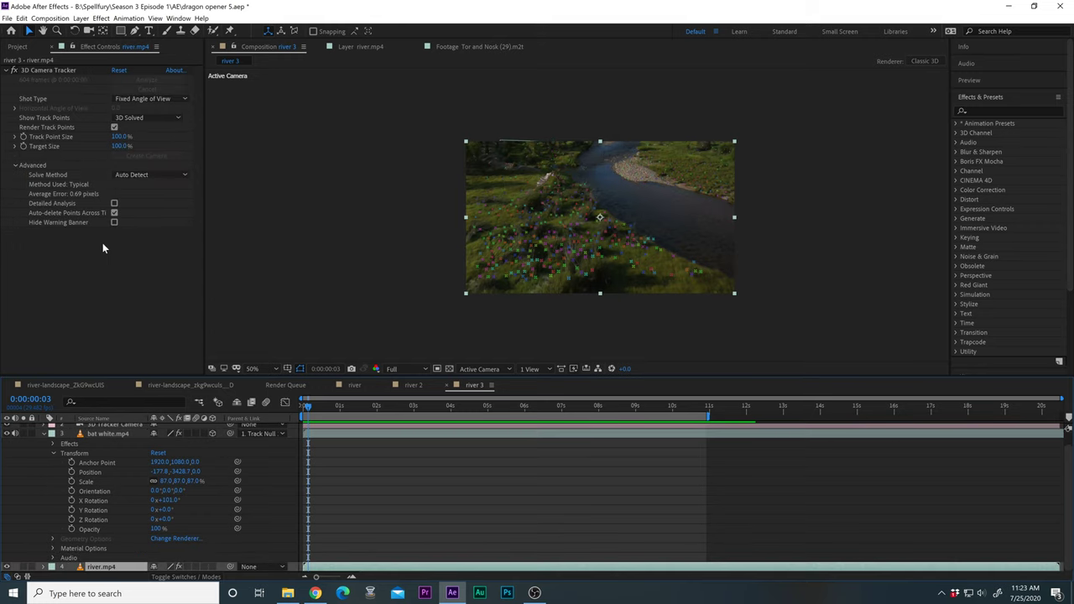
pyautogui.click(46, 71)
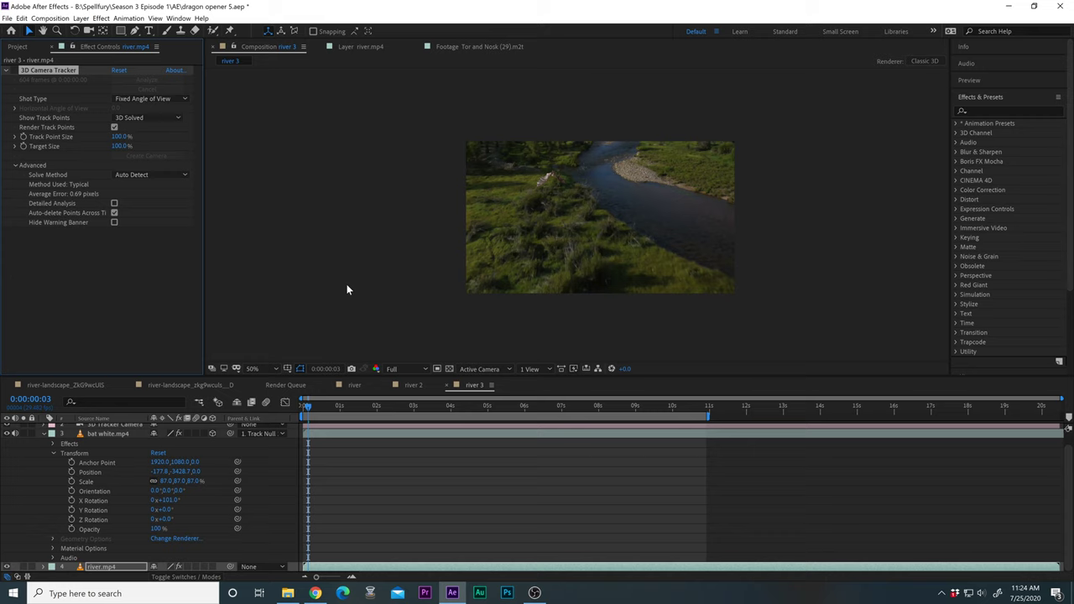
pyautogui.press('space')
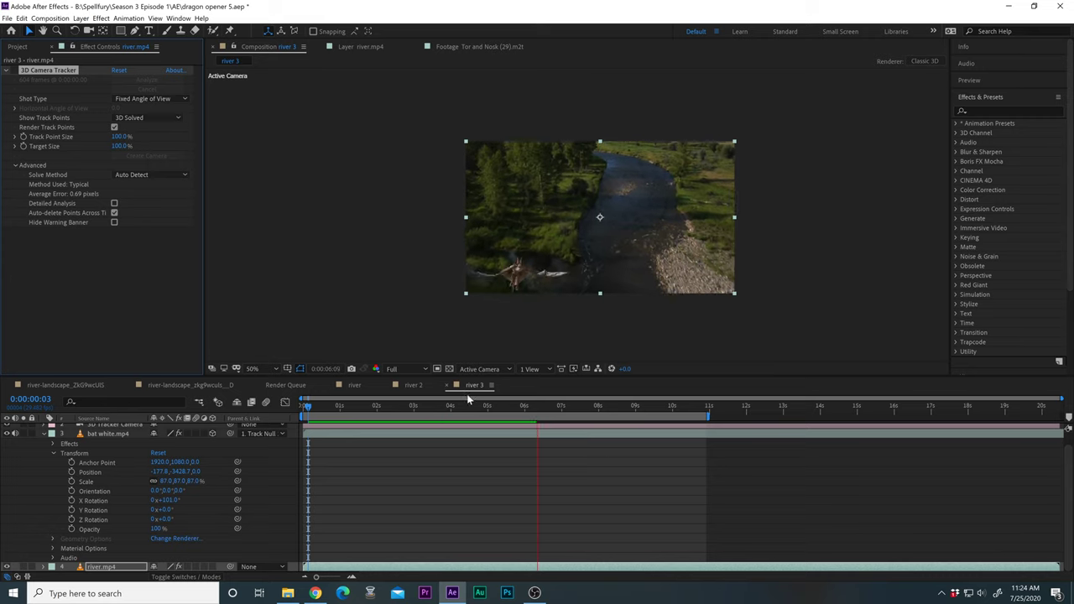
pyautogui.moveTo(445, 405); pyautogui.dragTo(262, 406)
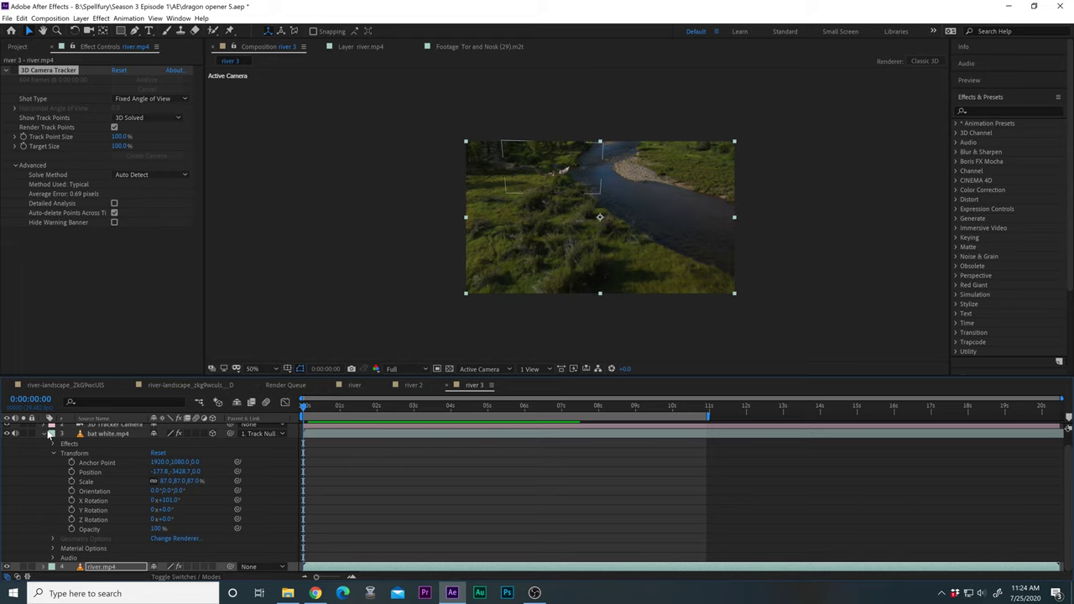
# Step: Collapse the bat white.mp4 layer's properties
pyautogui.click(41, 434)
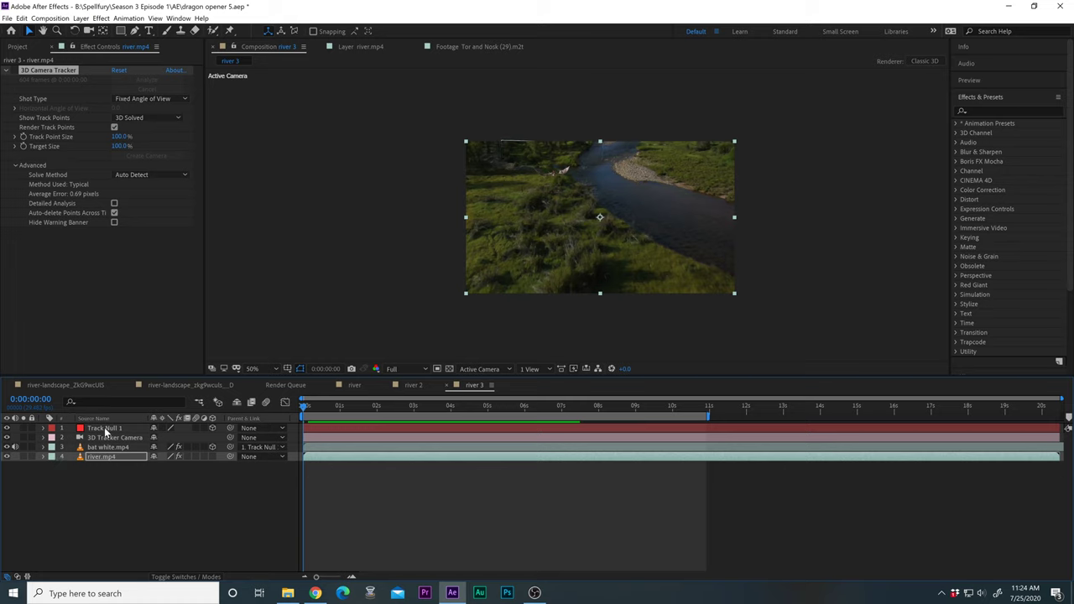
# Step: Close the river 3 comp and preview the river 2 composition
pyautogui.click(447, 385)
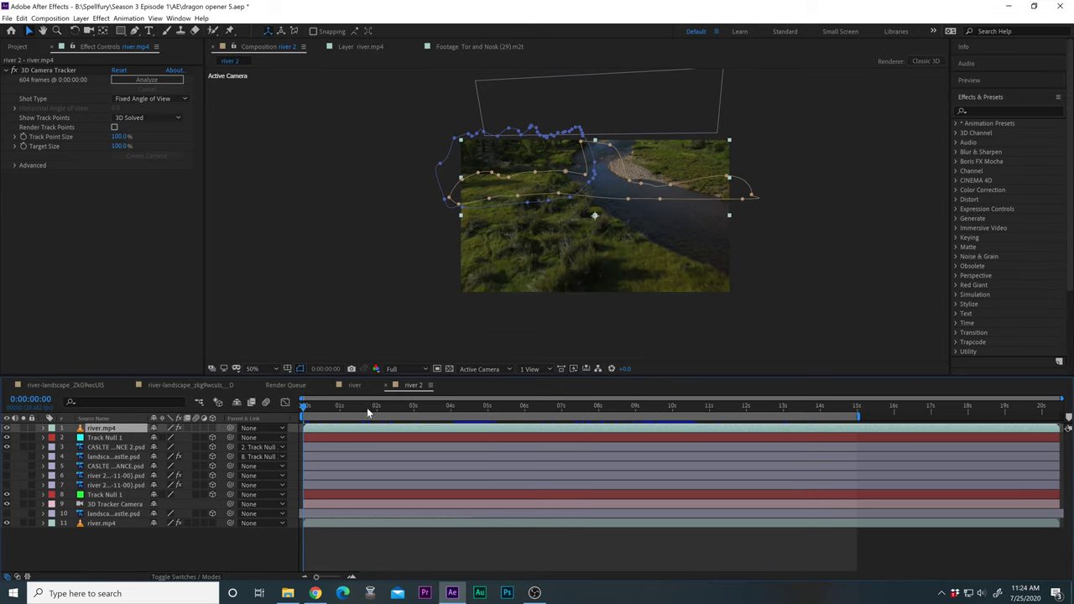
pyautogui.press('space')
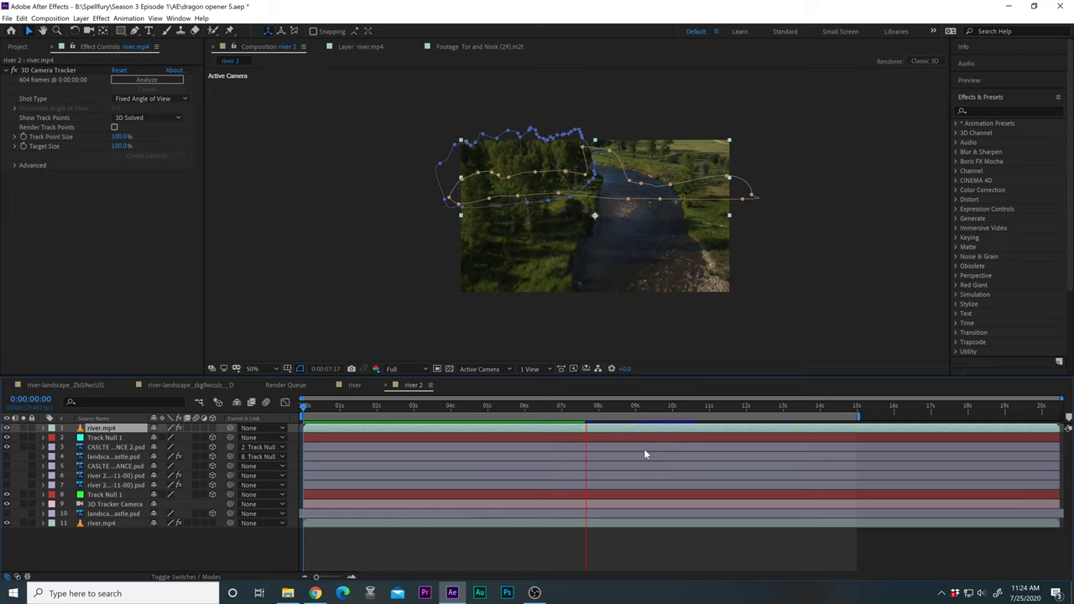
pyautogui.click(611, 408)
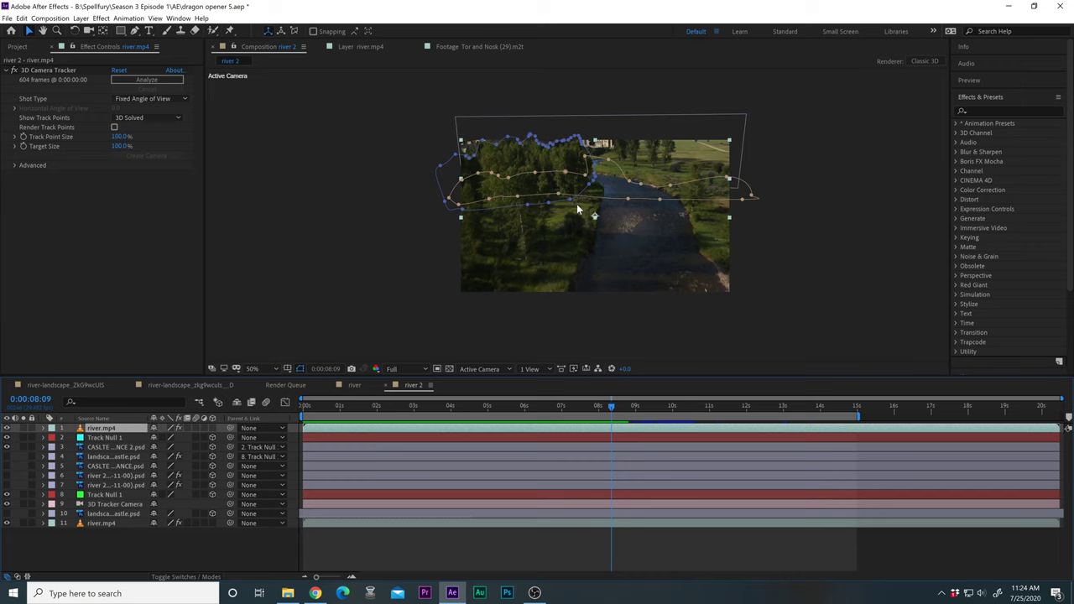
# Step: Zoom in on the castle and trees and return the shot to 0:00:07:04
pyautogui.scroll(2, 577, 210)
pyautogui.moveTo(576, 204); pyautogui.dragTo(601, 296)
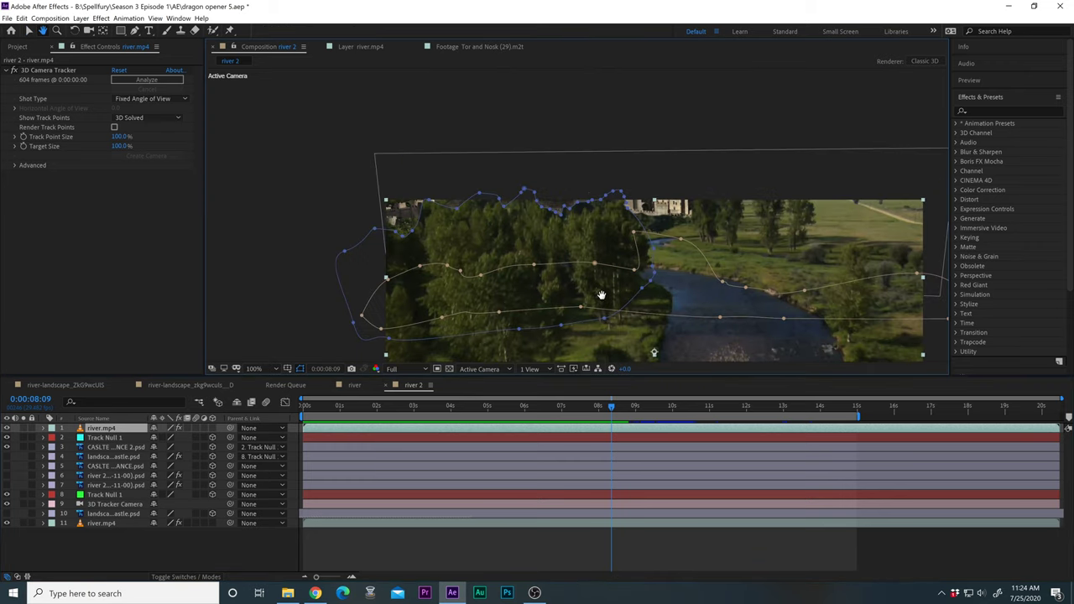
pyautogui.press('v')
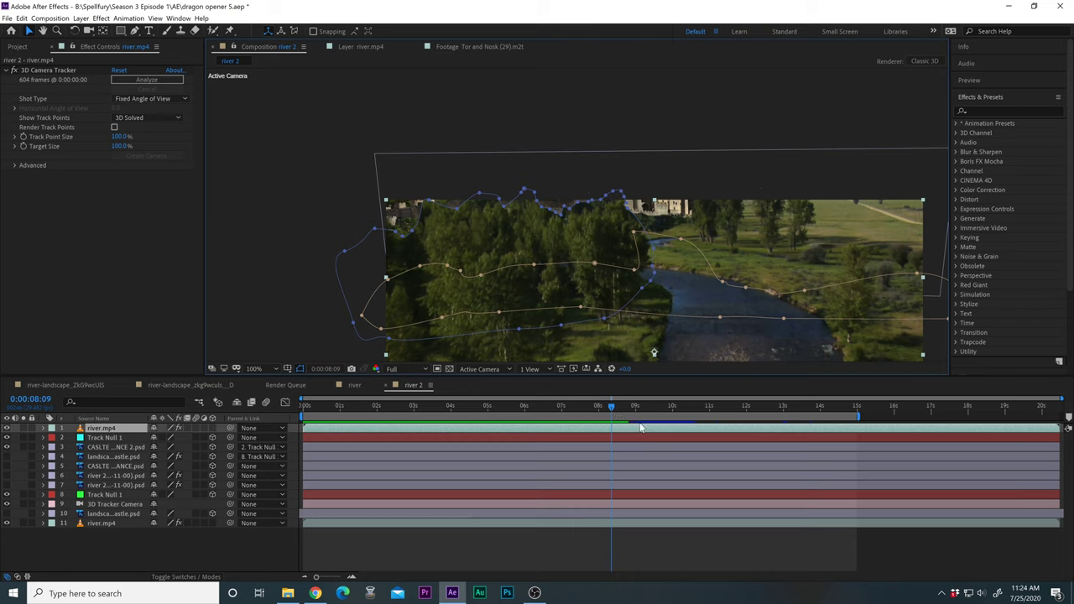
pyautogui.moveTo(613, 408); pyautogui.dragTo(567, 407)
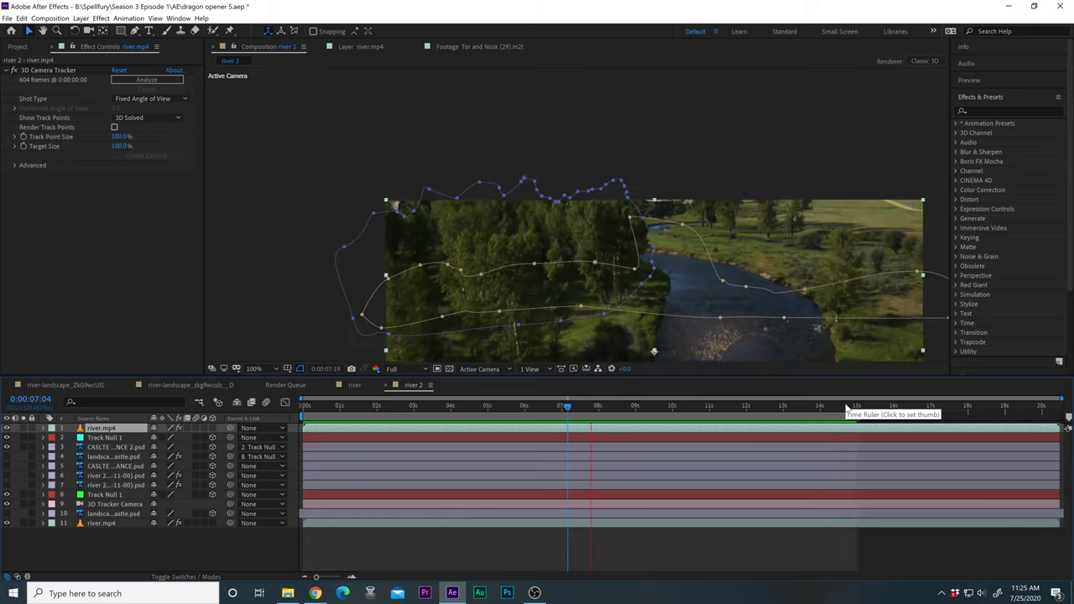
# Step: Deselect river.mp4 to view the clean castle composite and move to 0:00:12:02
pyautogui.click(759, 536)
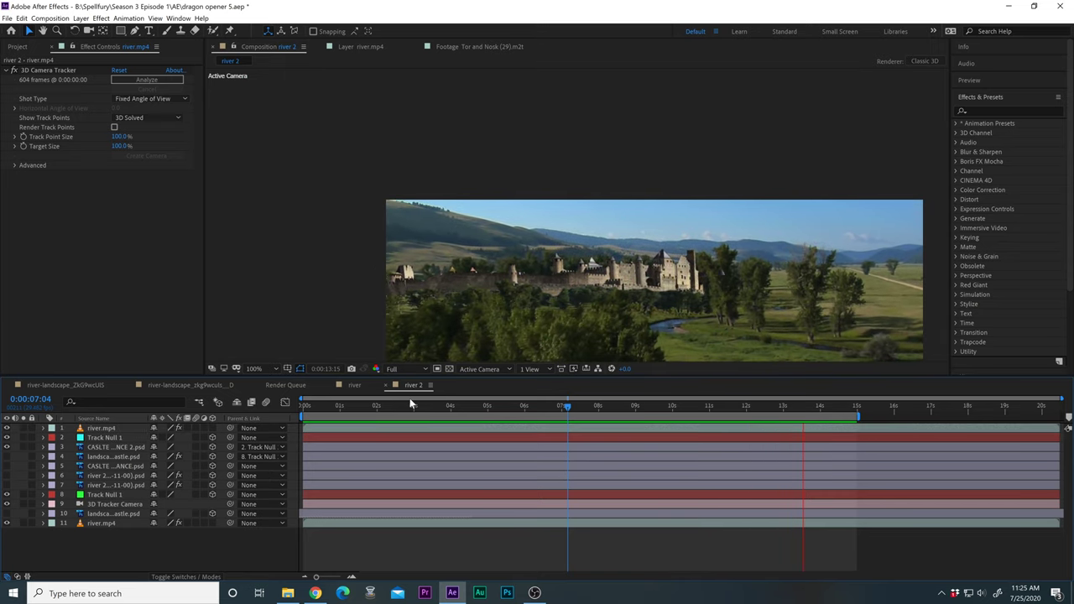
pyautogui.rightClick(449, 336)
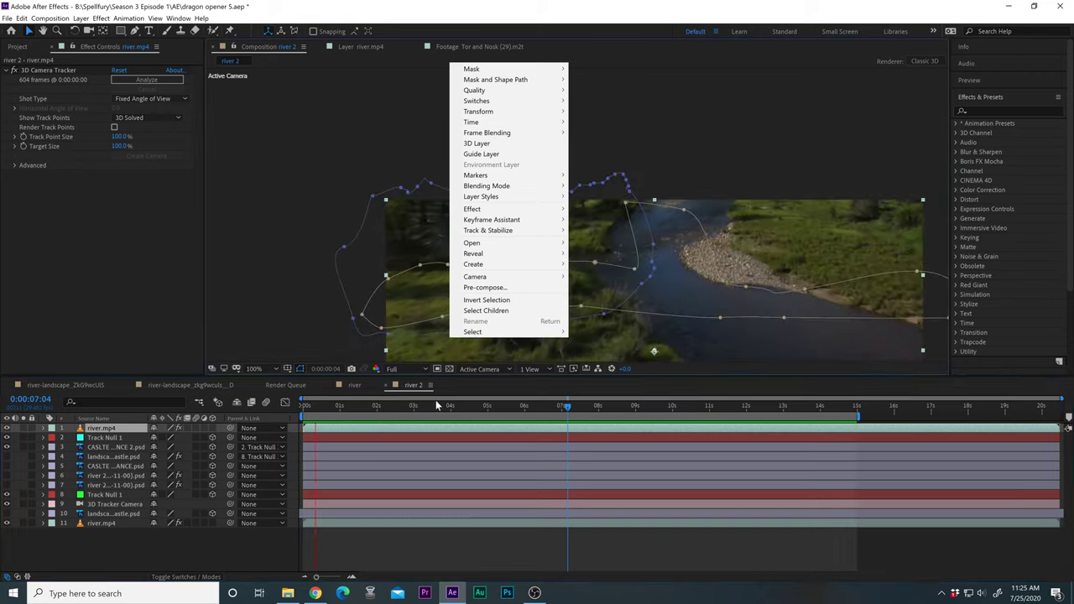
pyautogui.click(447, 537)
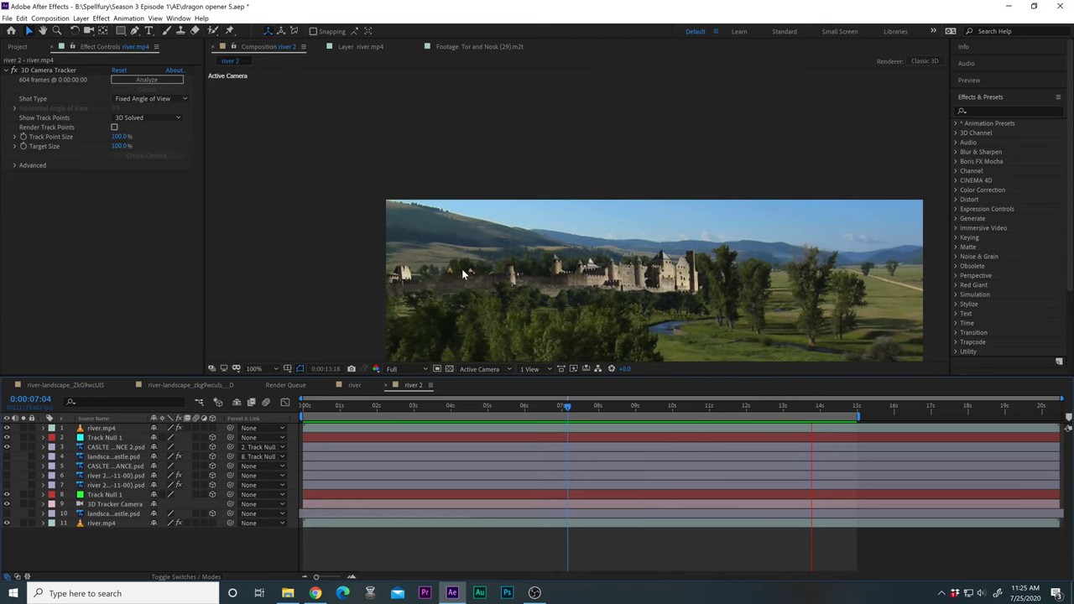
pyautogui.moveTo(567, 406); pyautogui.dragTo(748, 406)
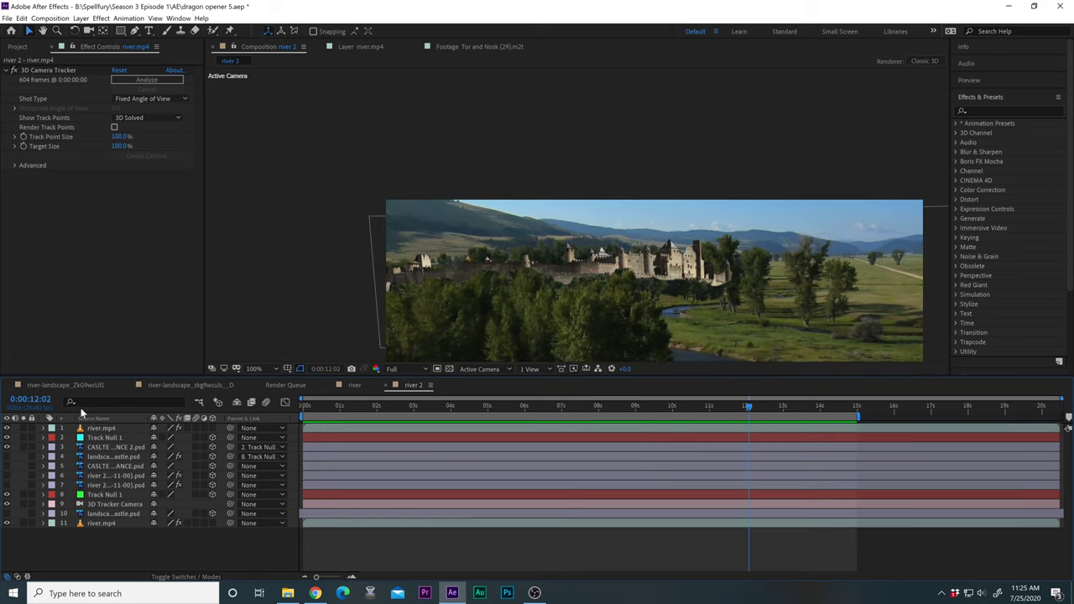
# Step: Expand CASLTE DISTANCE 2.psd's Transform and raise its Scale from 2162 to 2377
pyautogui.click(109, 447)
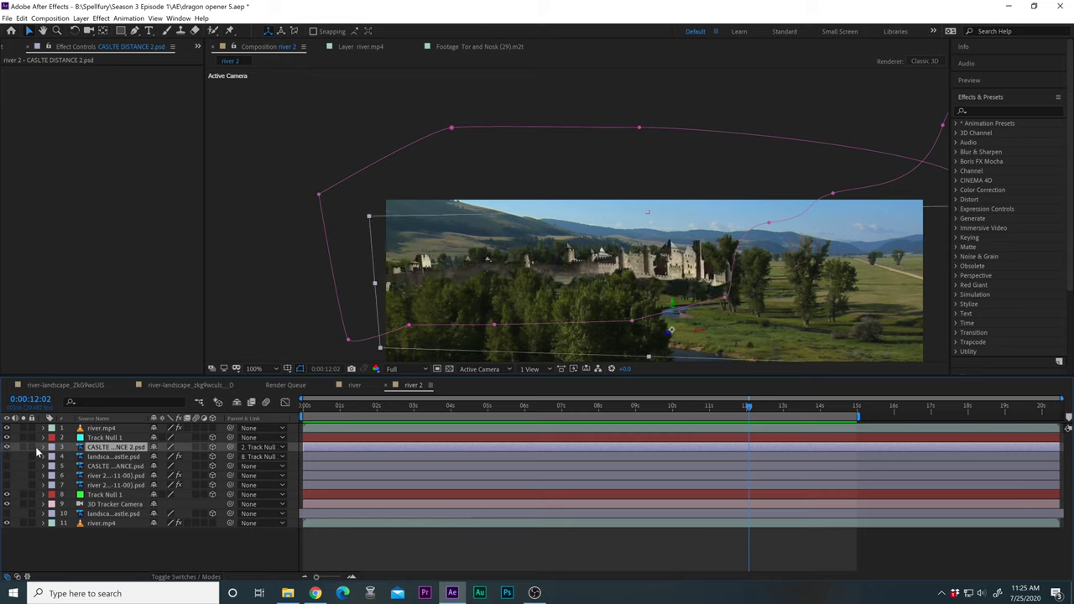
pyautogui.click(44, 448)
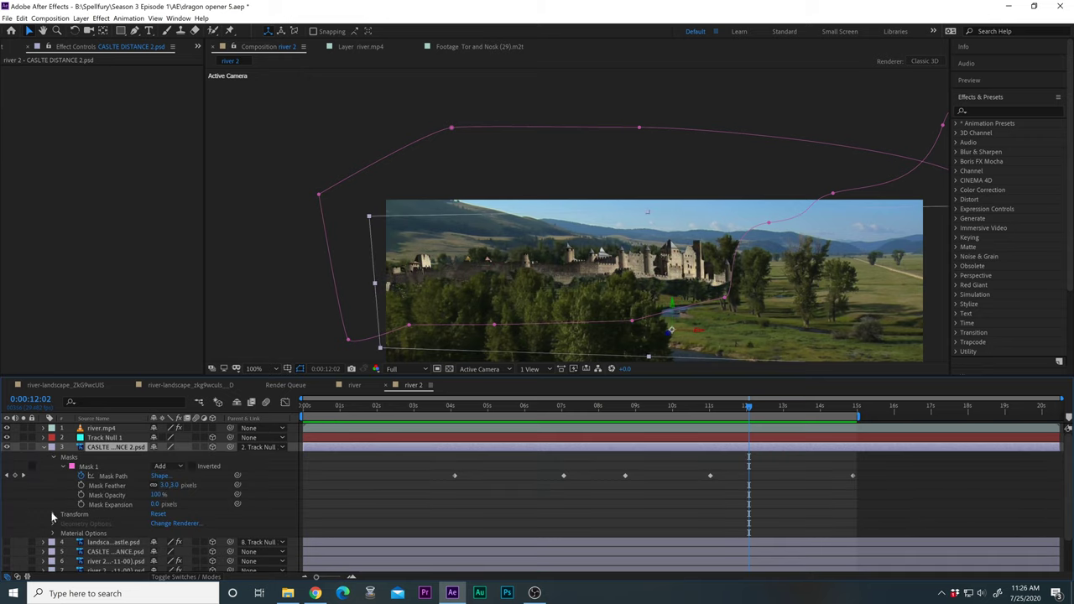
pyautogui.click(52, 514)
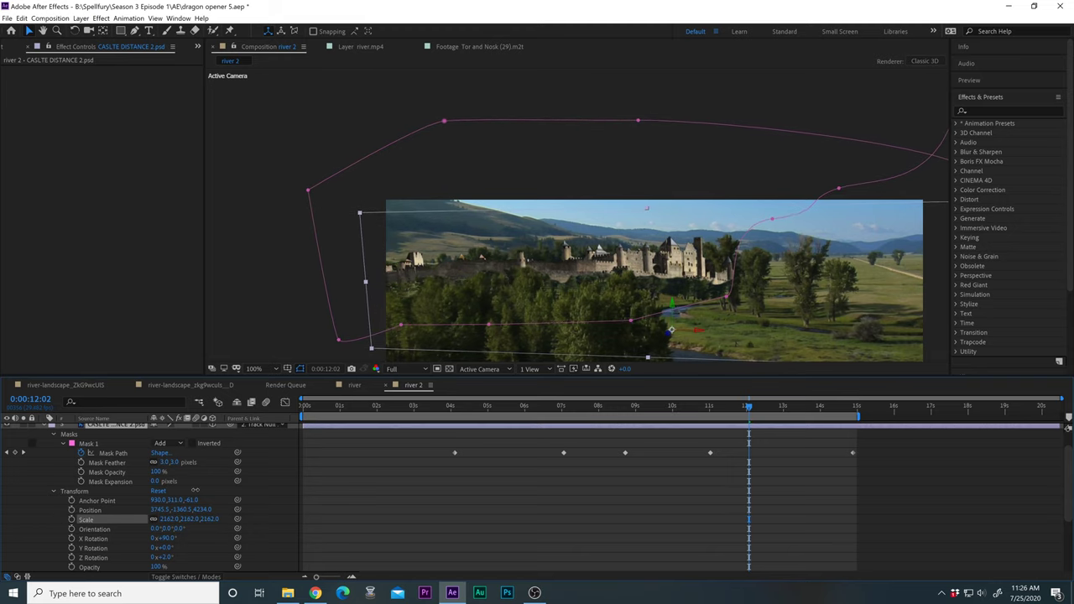
pyautogui.moveTo(195, 490); pyautogui.dragTo(227, 463)
pyautogui.moveTo(189, 520); pyautogui.dragTo(205, 519)
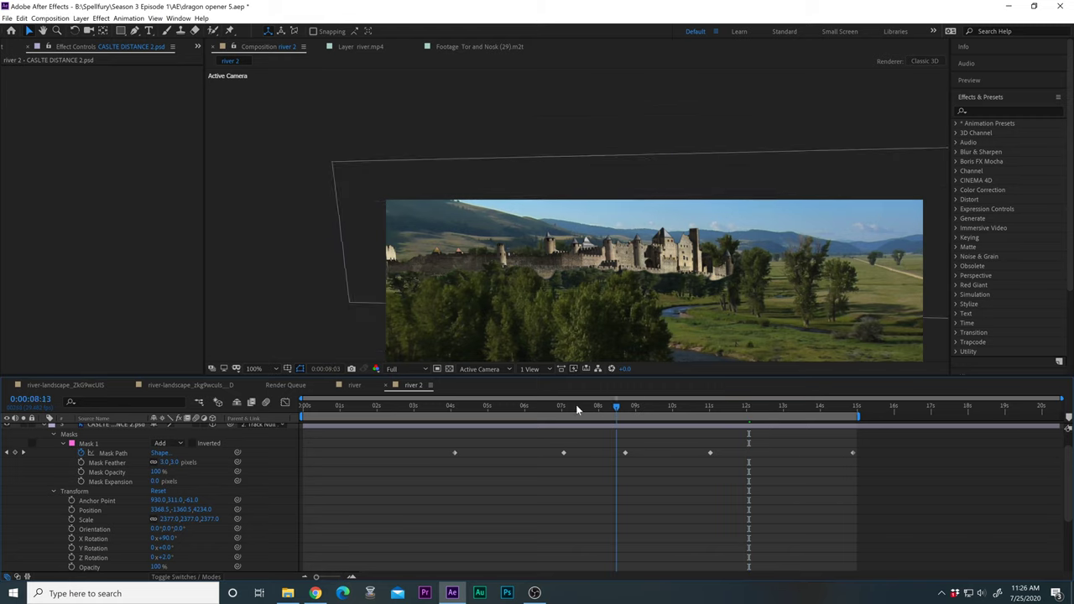
# Step: Start a preview from about 4 seconds and set the viewer resolution to Half
pyautogui.click(468, 408)
pyautogui.press('space')
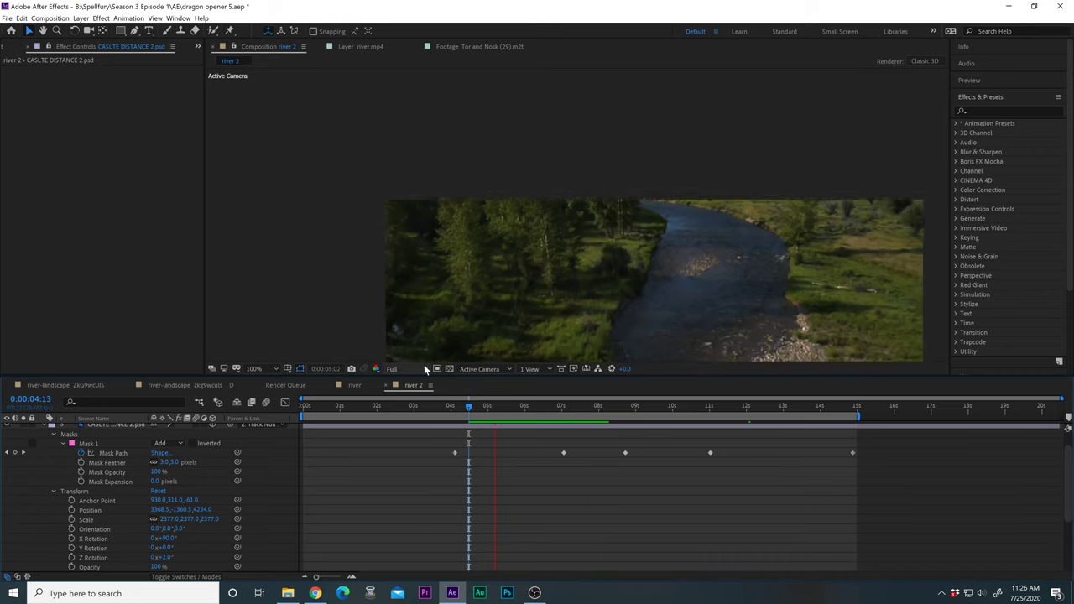
pyautogui.click(424, 368)
pyautogui.click(418, 404)
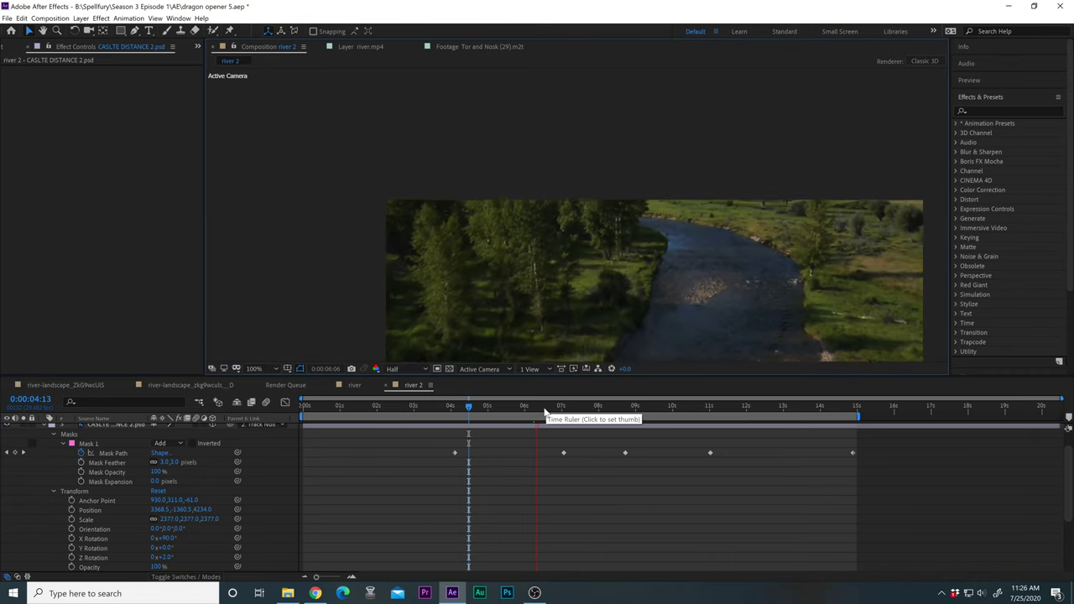
# Step: Preview the shot from 0:00:05:27 and again from about 8 seconds to check the castle
pyautogui.click(522, 407)
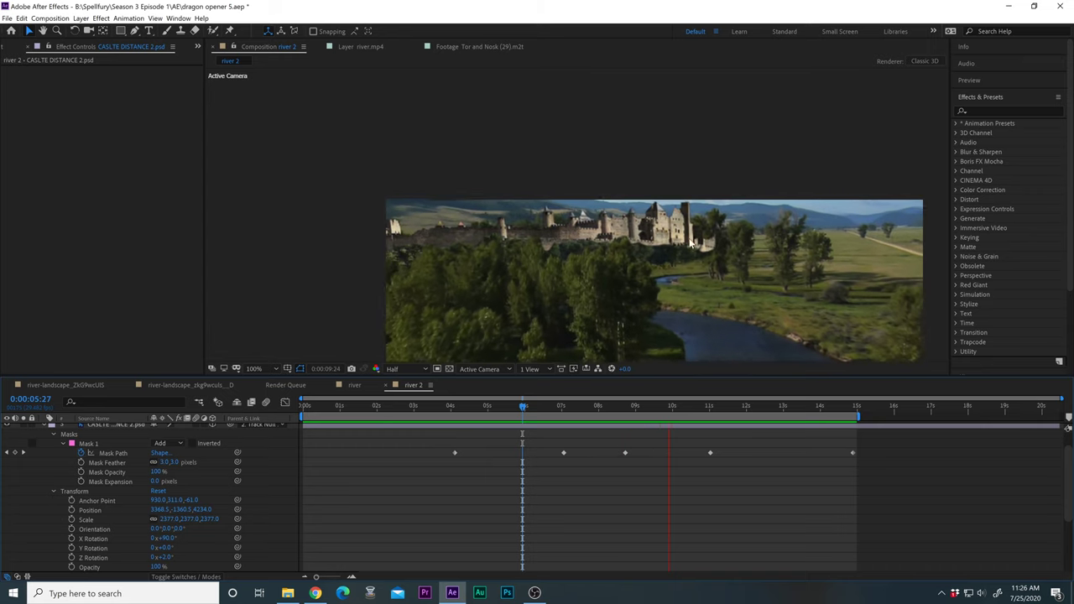
pyautogui.press('space')
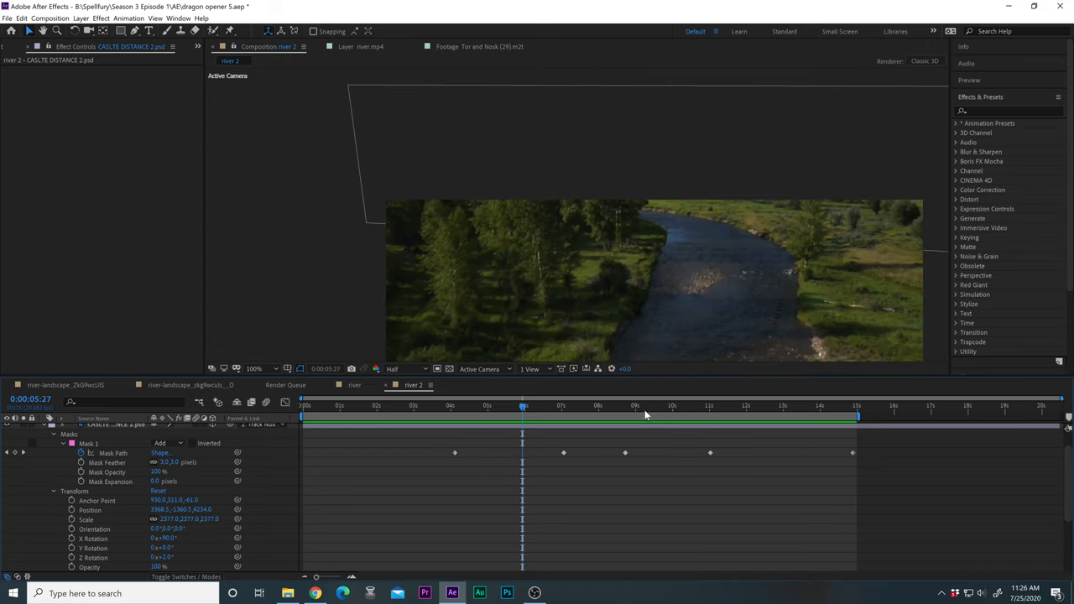
pyautogui.click(607, 415)
pyautogui.press('space')
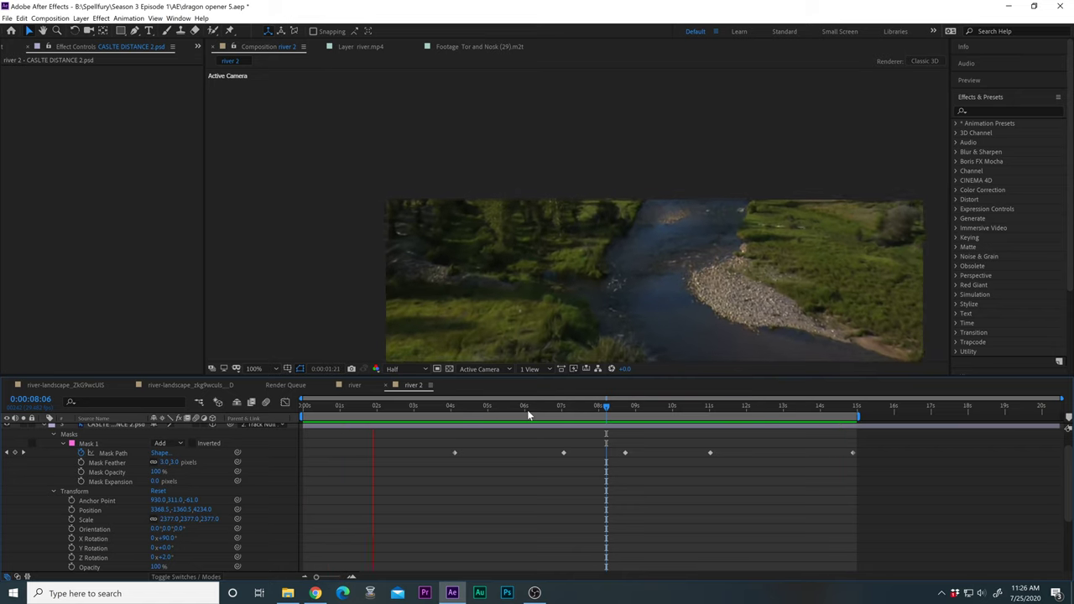
pyautogui.click(667, 411)
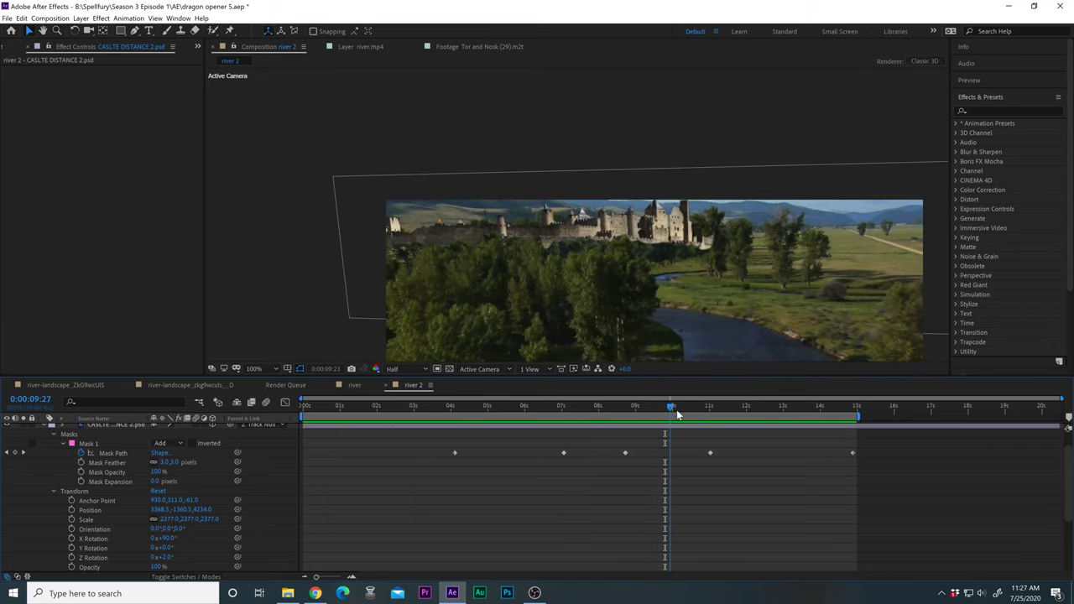
pyautogui.moveTo(676, 414); pyautogui.dragTo(623, 423)
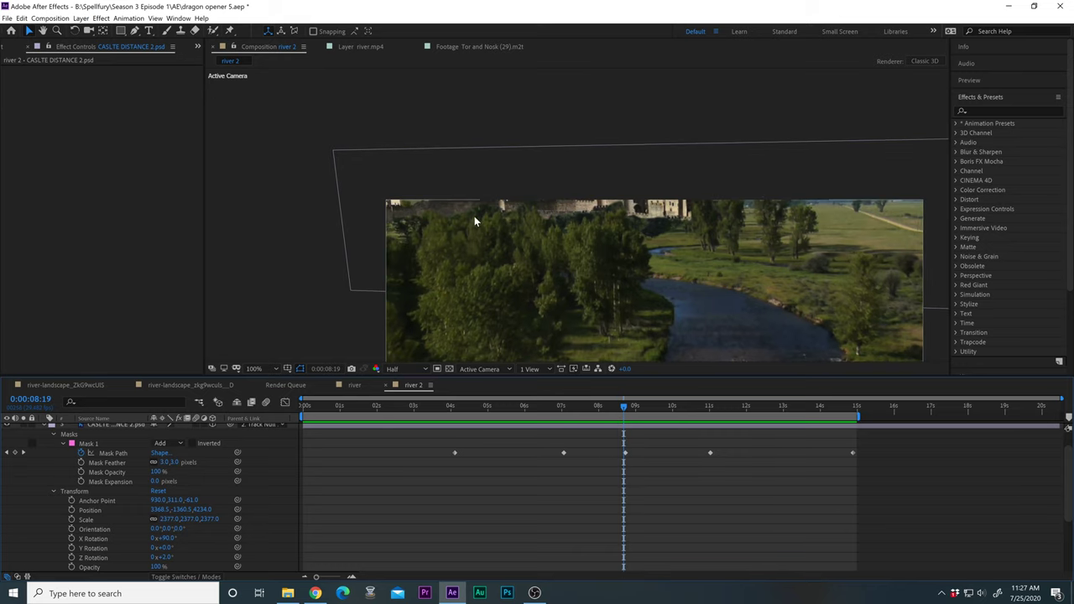
pyautogui.press('space')
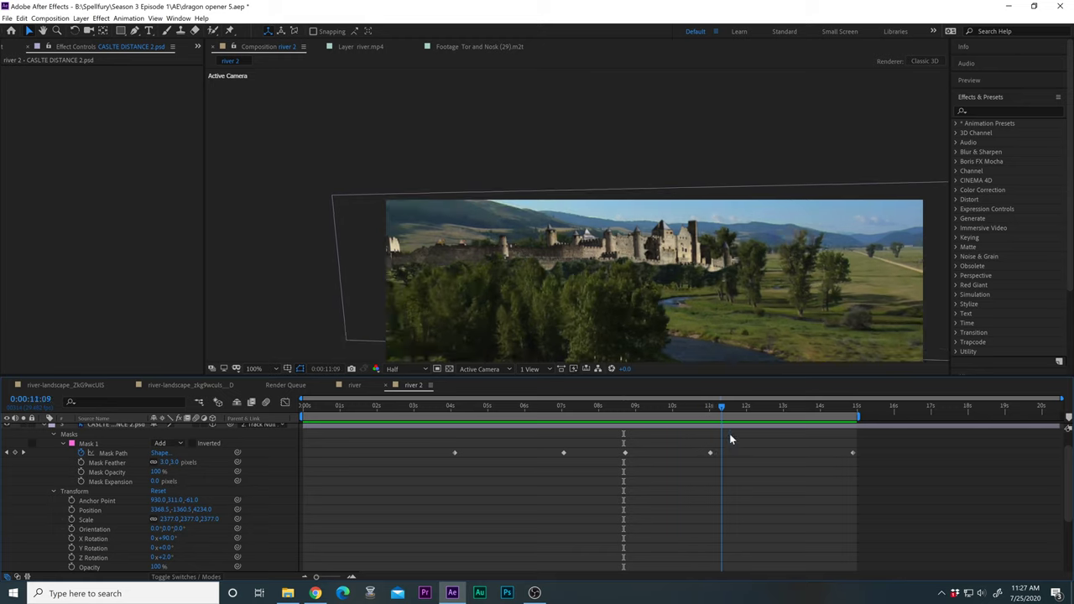
# Step: Stop the preview near 9 seconds and collapse the castle layer's properties
pyautogui.moveTo(795, 434); pyautogui.dragTo(781, 468)
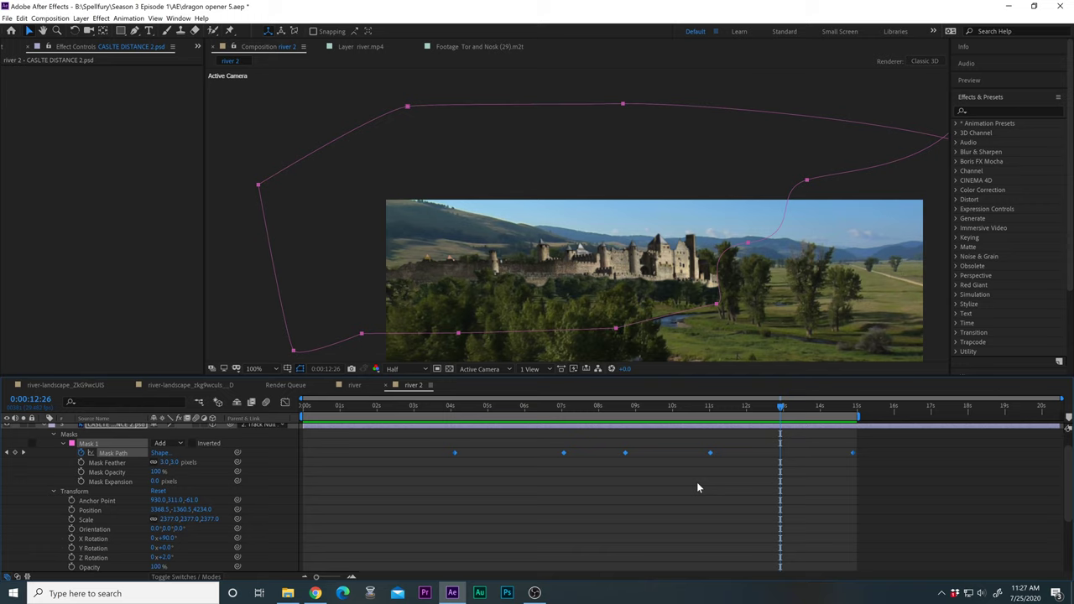
pyautogui.scroll(2, 546, 515)
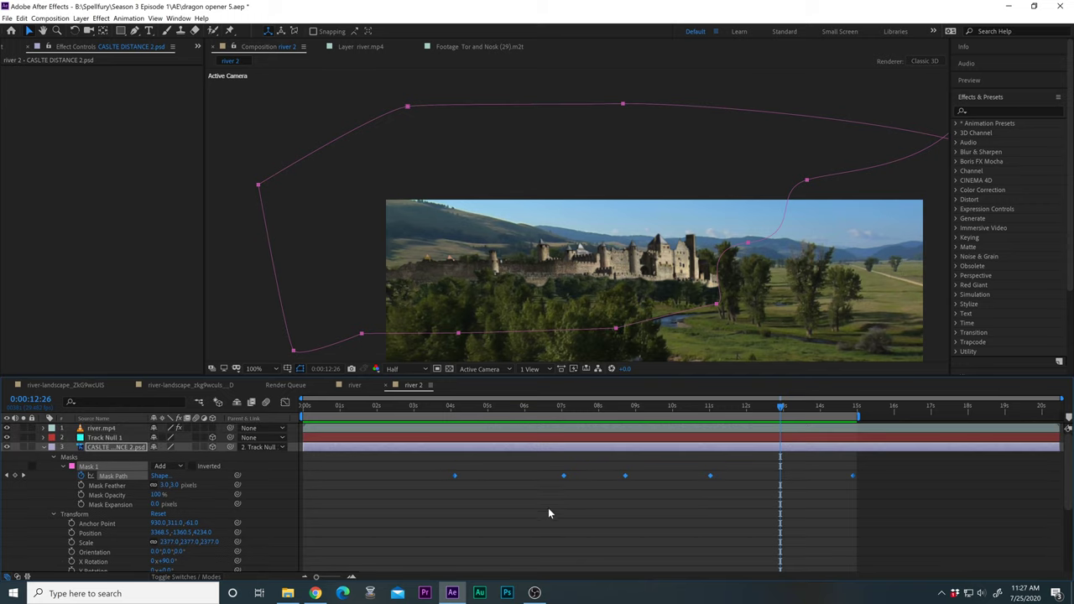
pyautogui.click(43, 447)
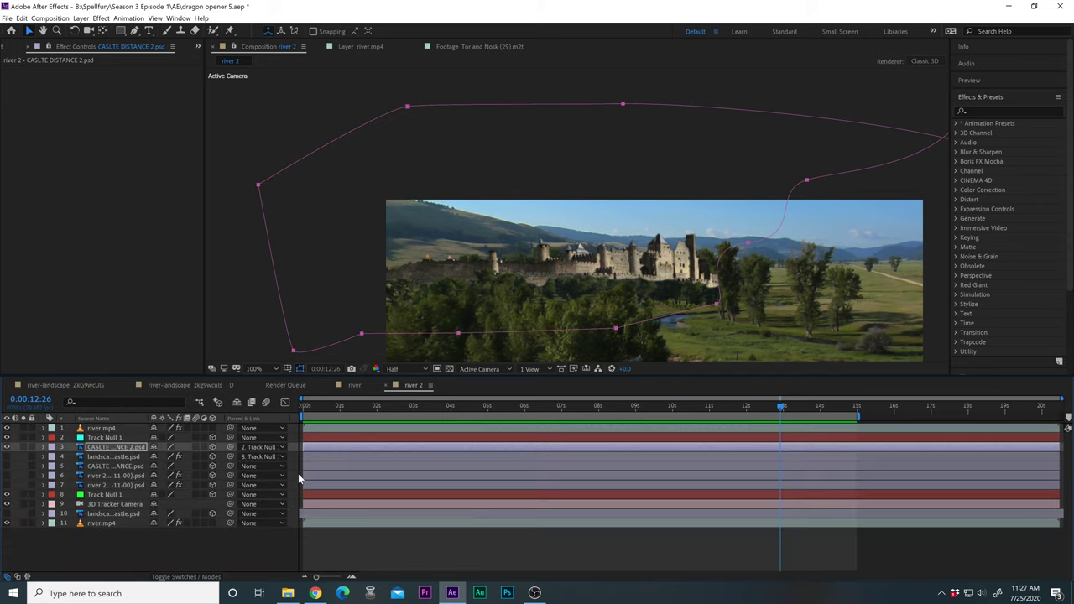